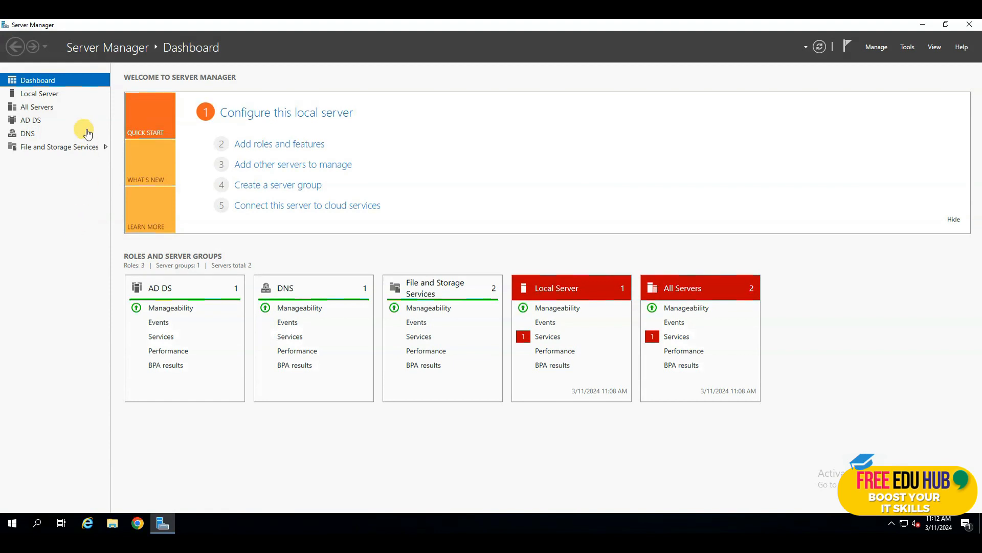
Show All Servers and select FS01-SYED to see its events and services
click(30, 108)
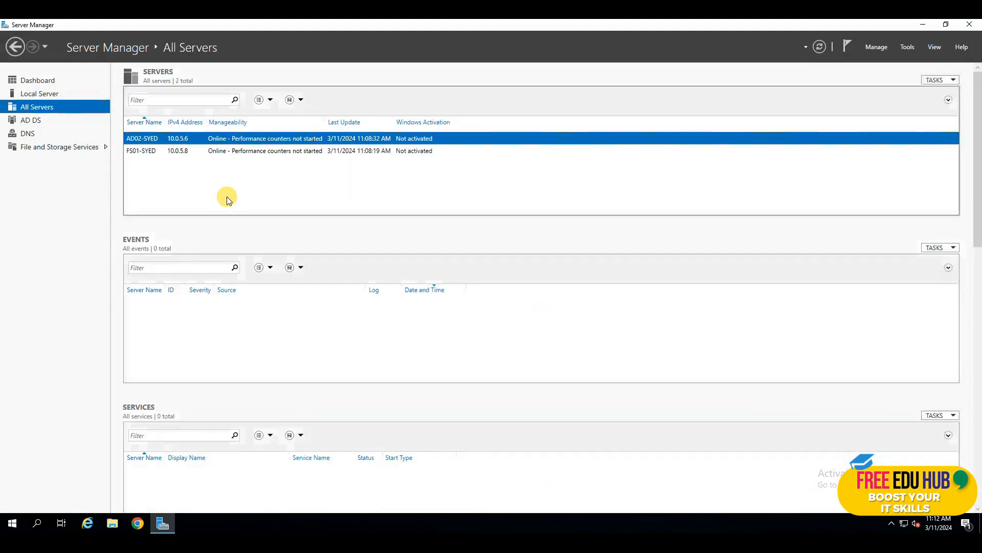
click(155, 151)
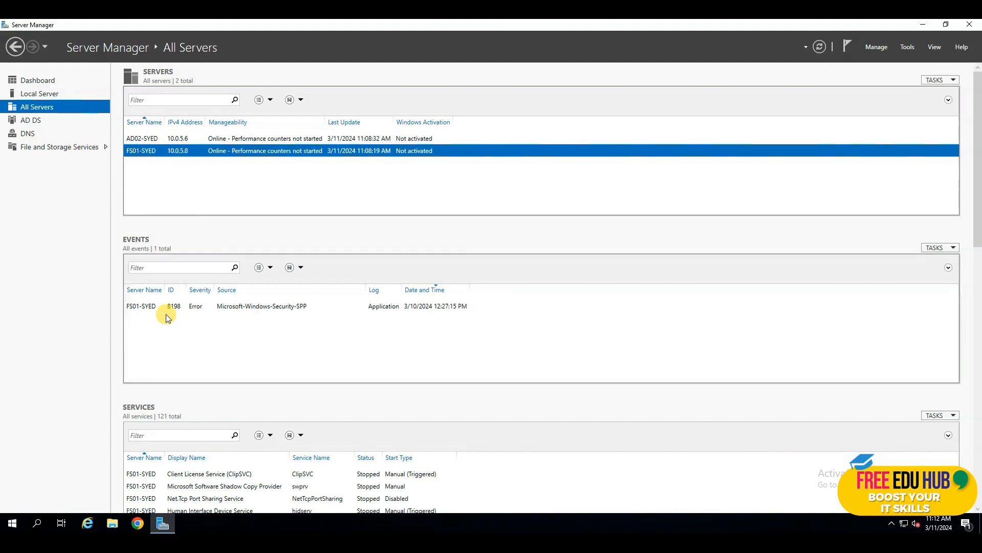
Launch a Command Prompt from Run and run ipconfig /all to confirm static 10.0.5.6
right_click(15, 526)
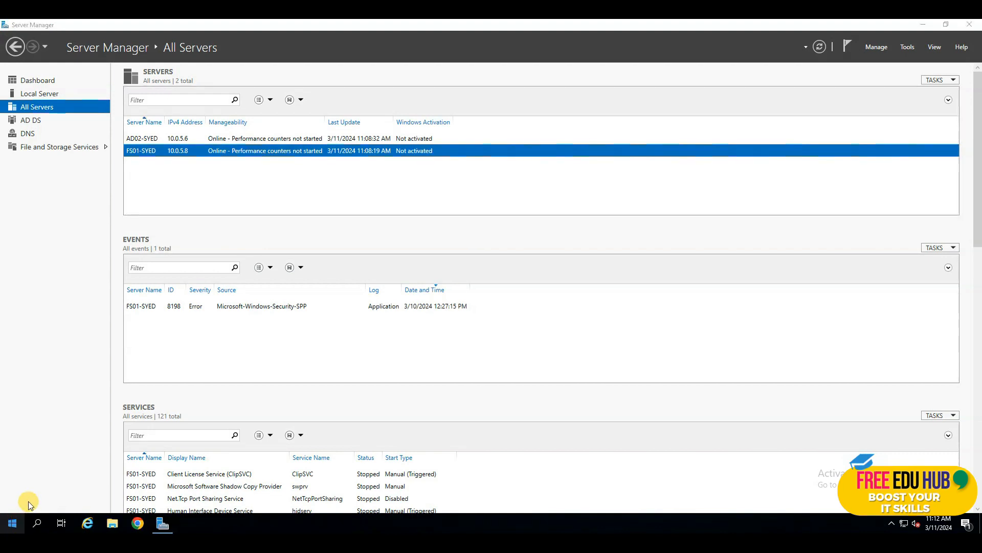
click(37, 471)
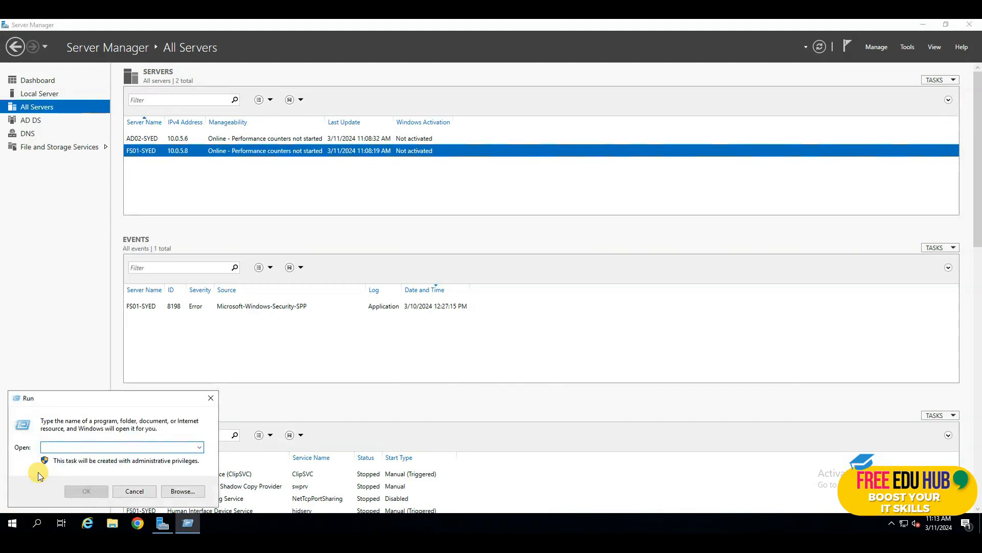
text(wf.msc)
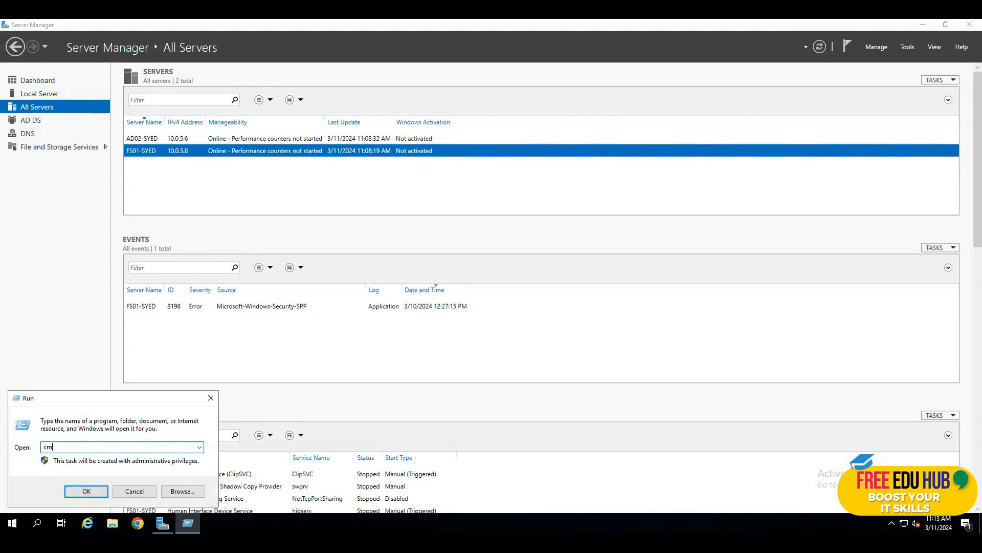
key(Return)
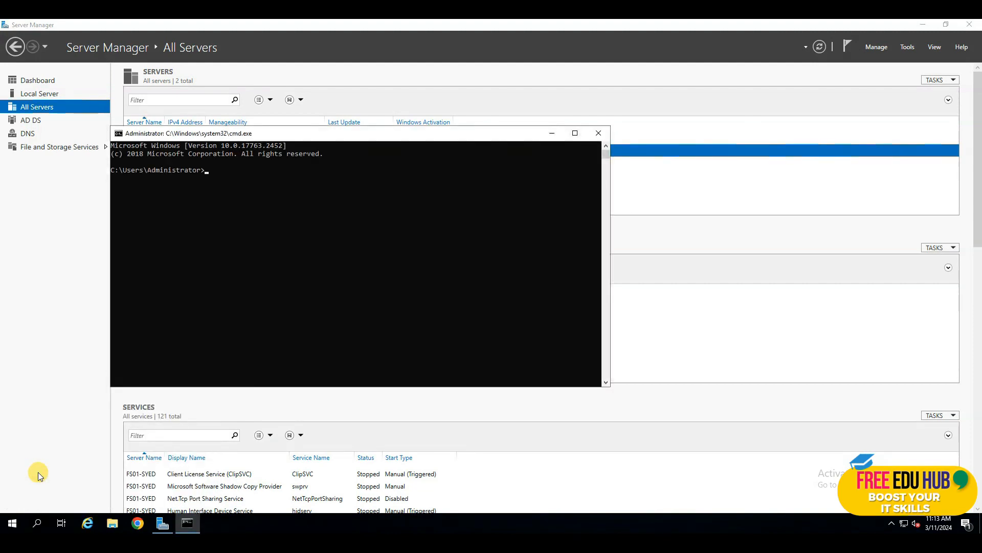
text(ipconfig /all)
key(Return)
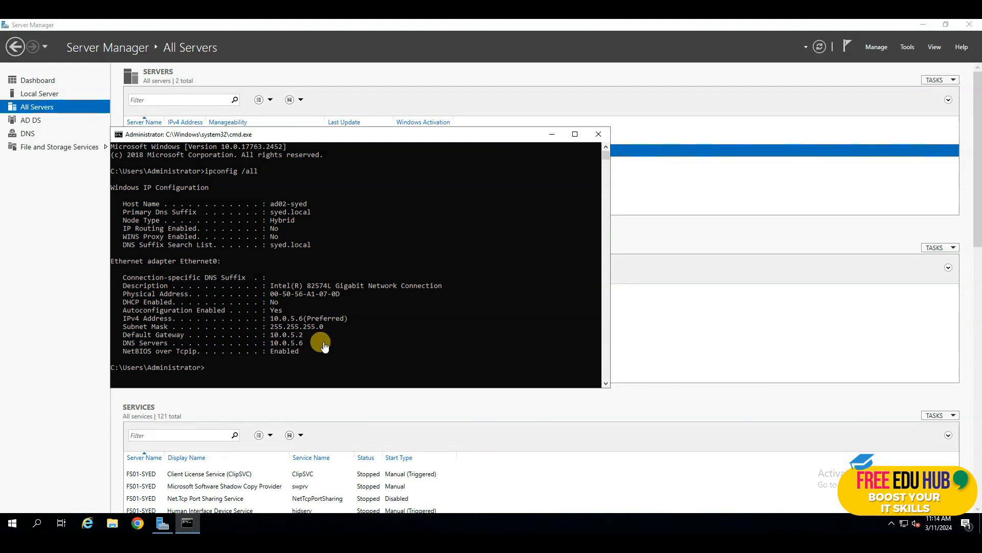
Highlight the DHCP Server 10.0.5.4 line in the client's ipconfig output showing lease 10.0.5.100
click(221, 356)
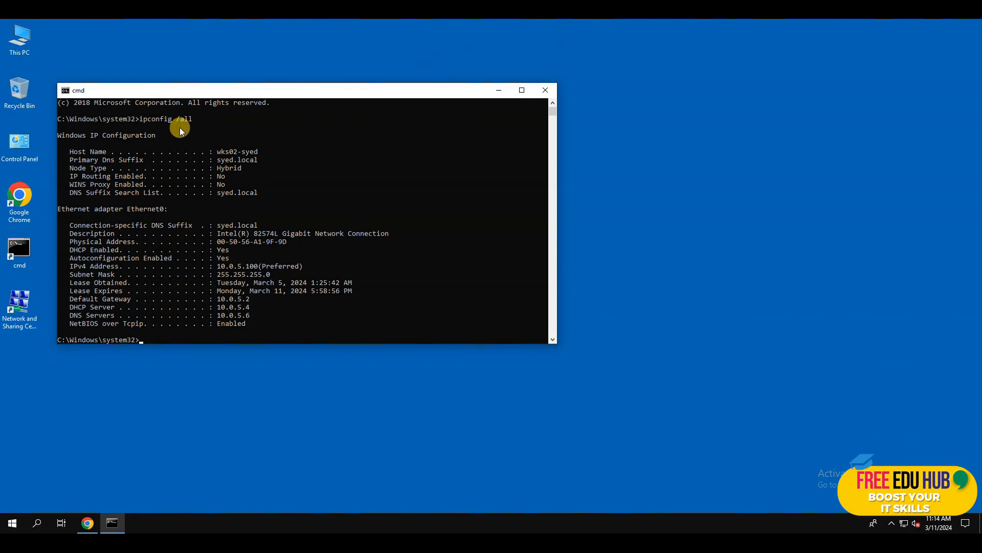
click(82, 308)
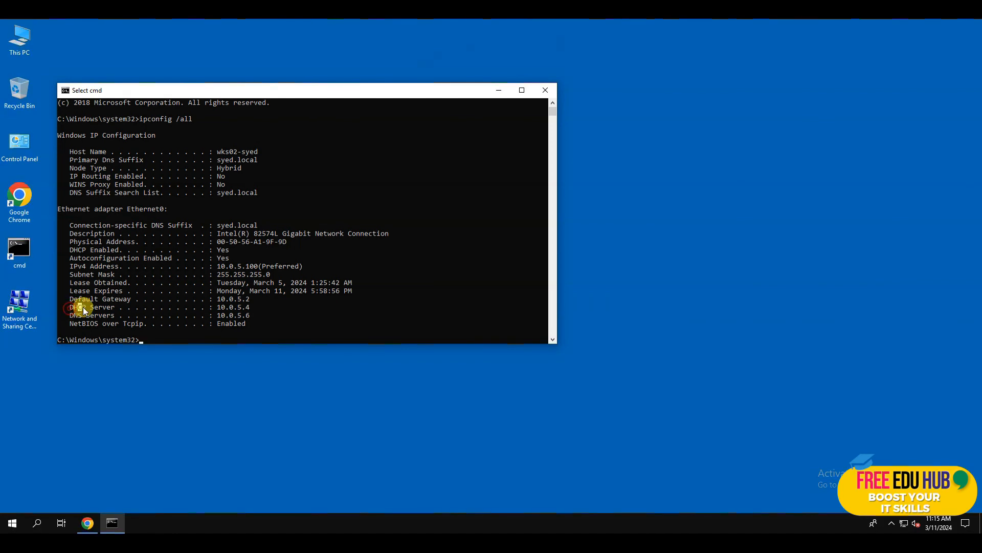
drag(136, 307, 213, 310)
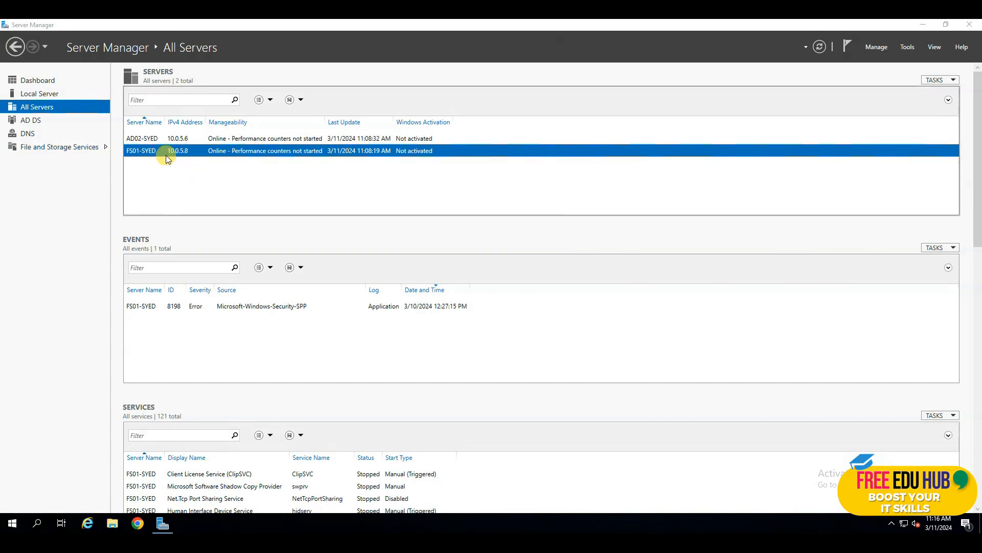
Open Add Roles and Features for FS01-SYED from the server's context menu
click(223, 183)
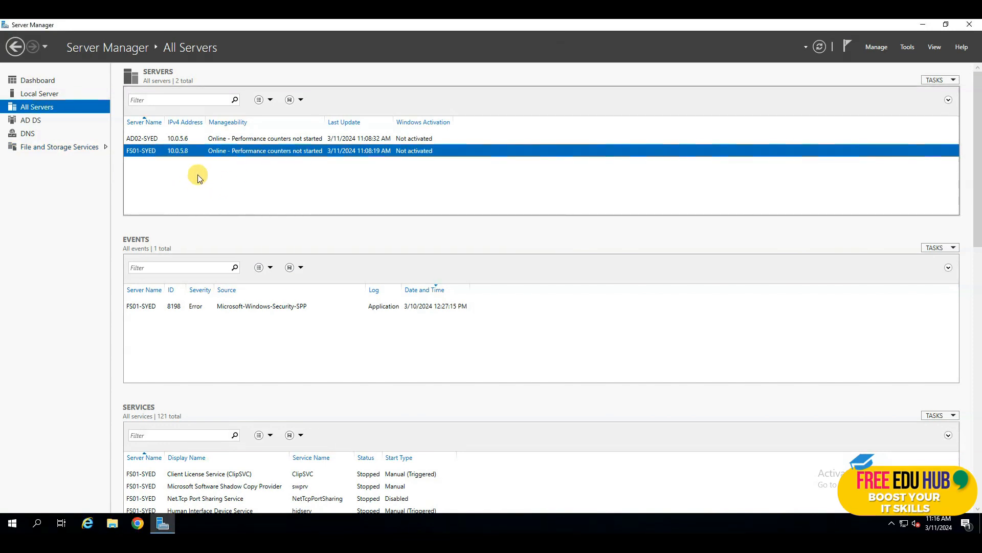
right_click(206, 152)
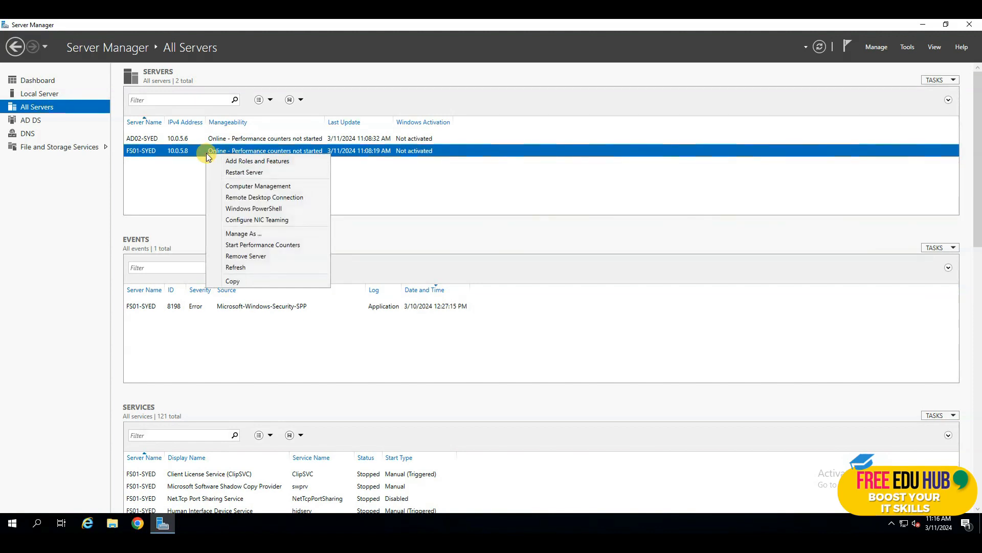
click(164, 176)
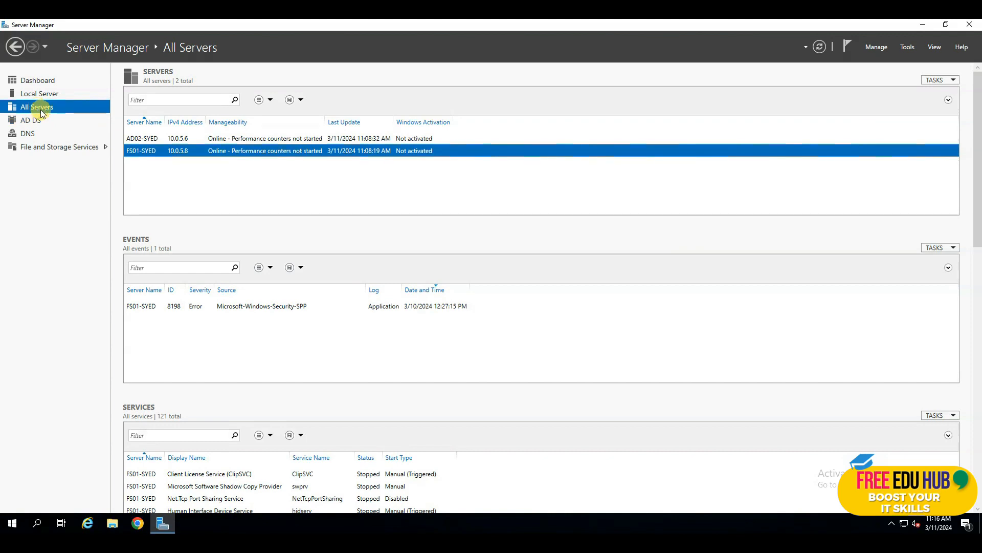
right_click(202, 152)
click(235, 162)
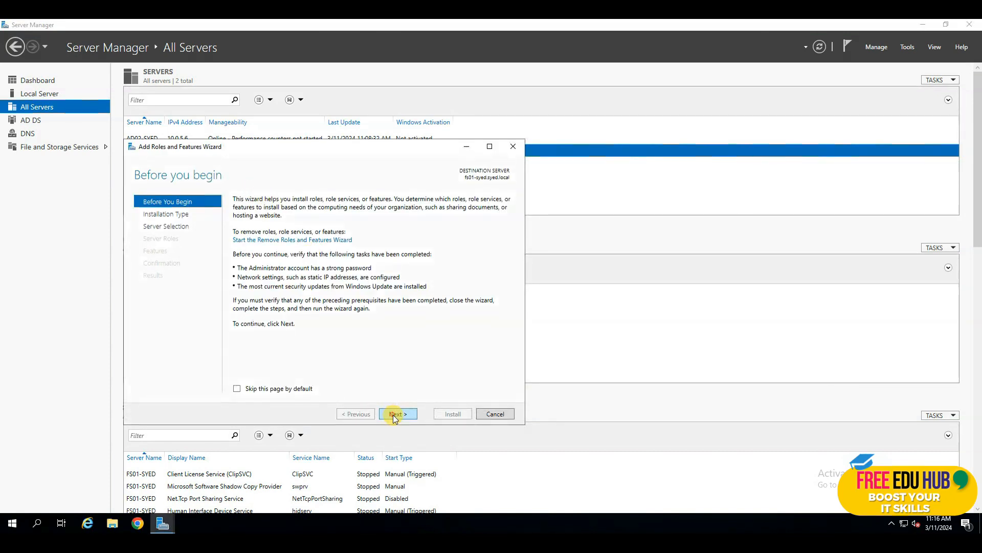
Target fs01-syed.syed.local, tick the DHCP Server role, and install it
click(395, 414)
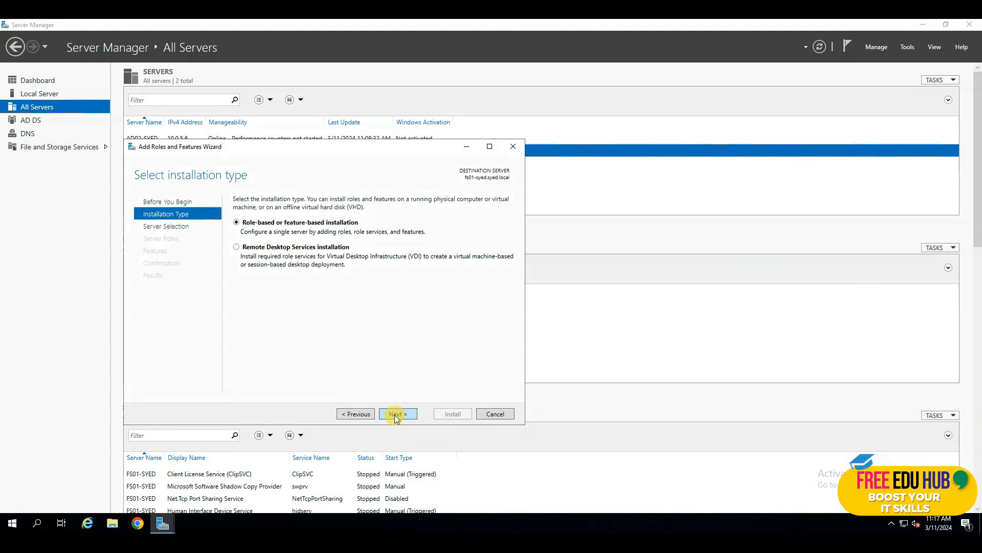
click(394, 415)
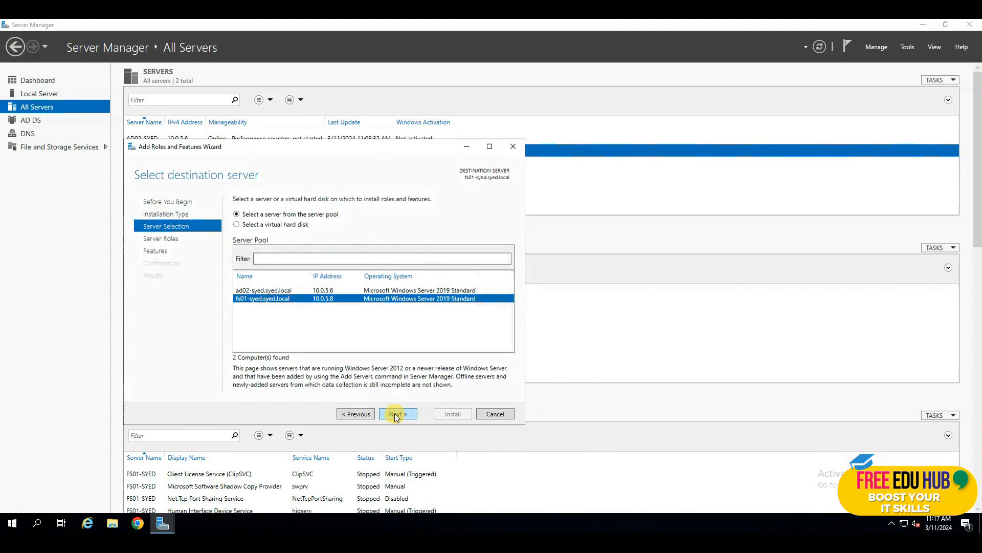
click(270, 290)
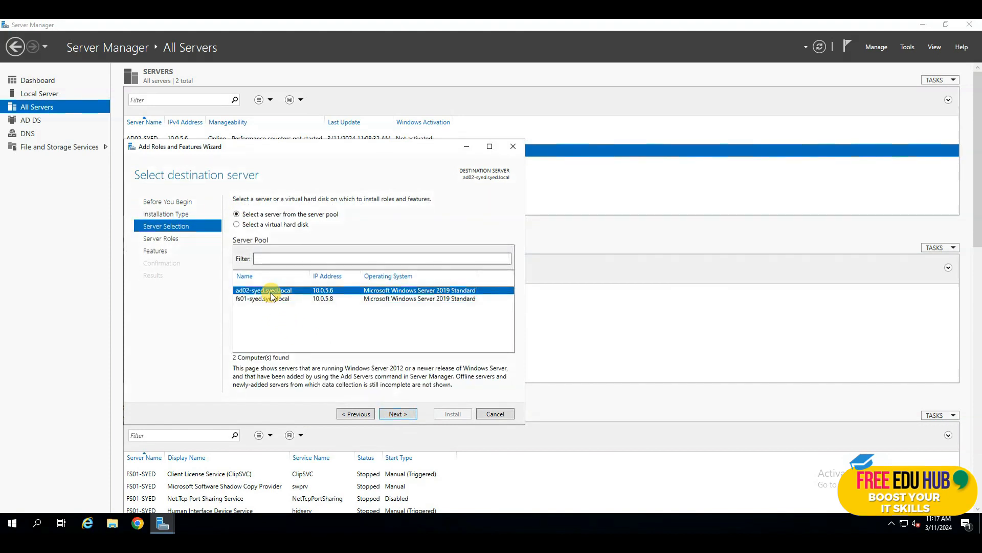
click(268, 299)
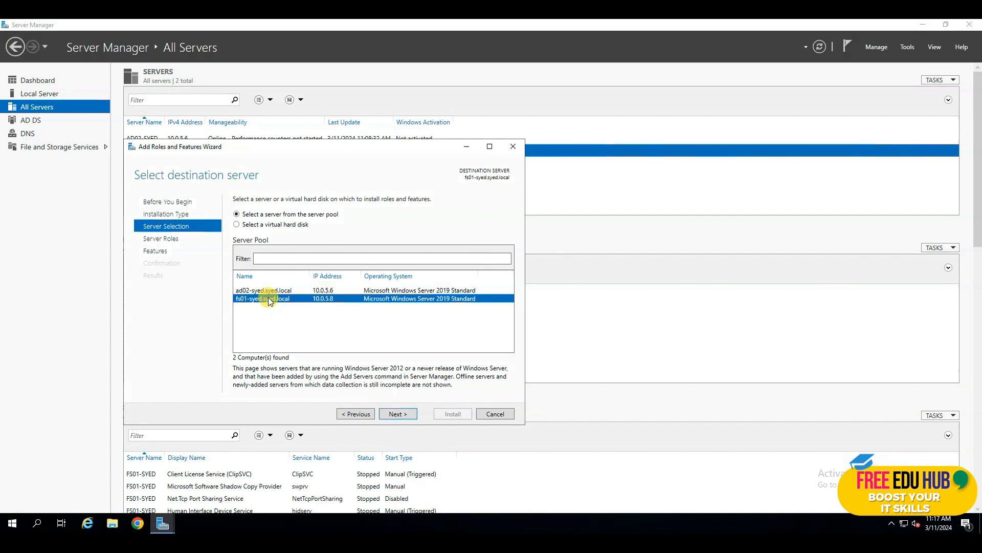
click(407, 411)
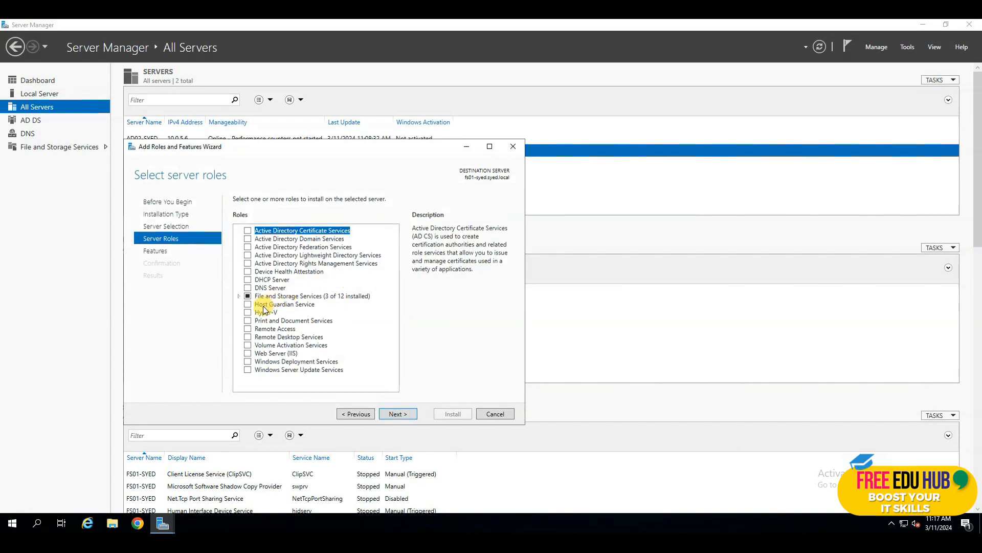
click(247, 279)
click(397, 415)
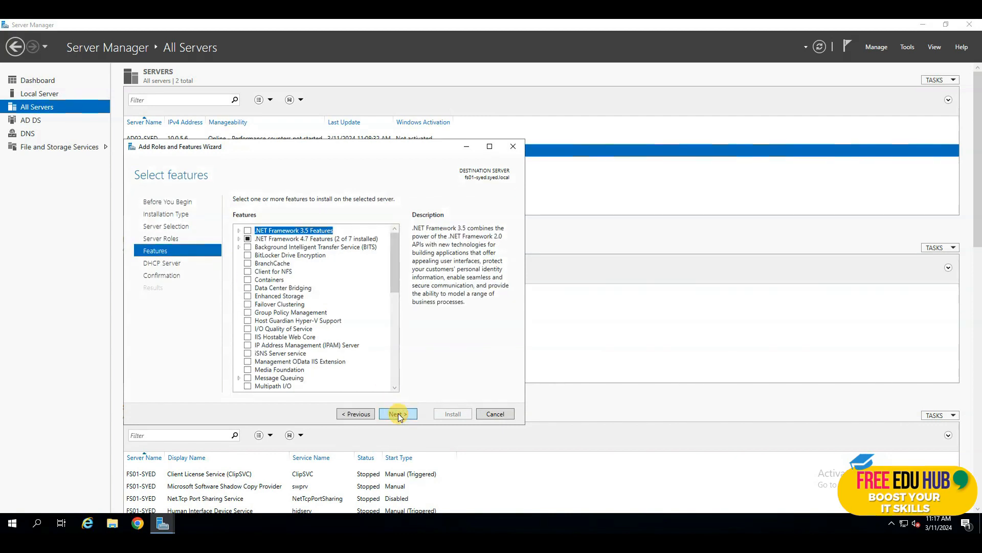
click(398, 414)
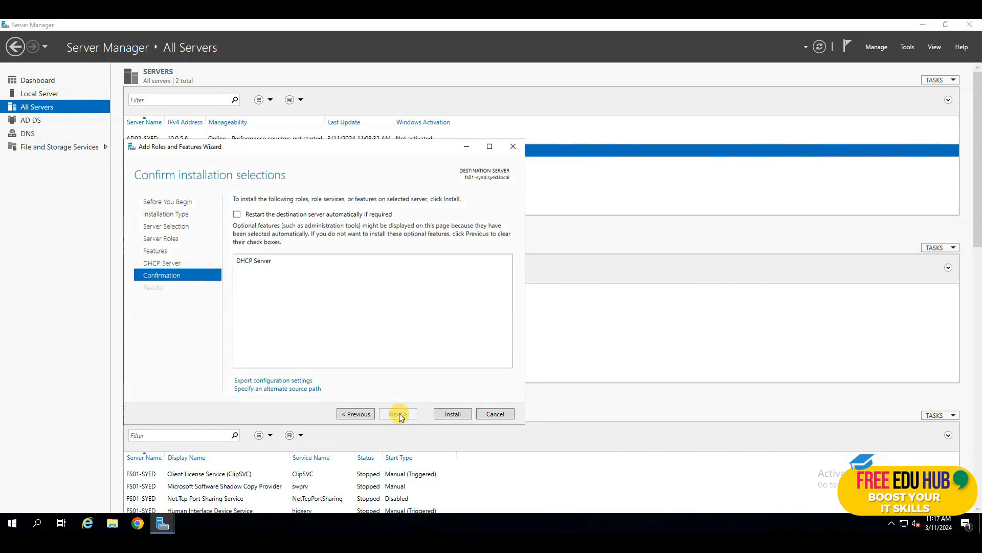
click(457, 413)
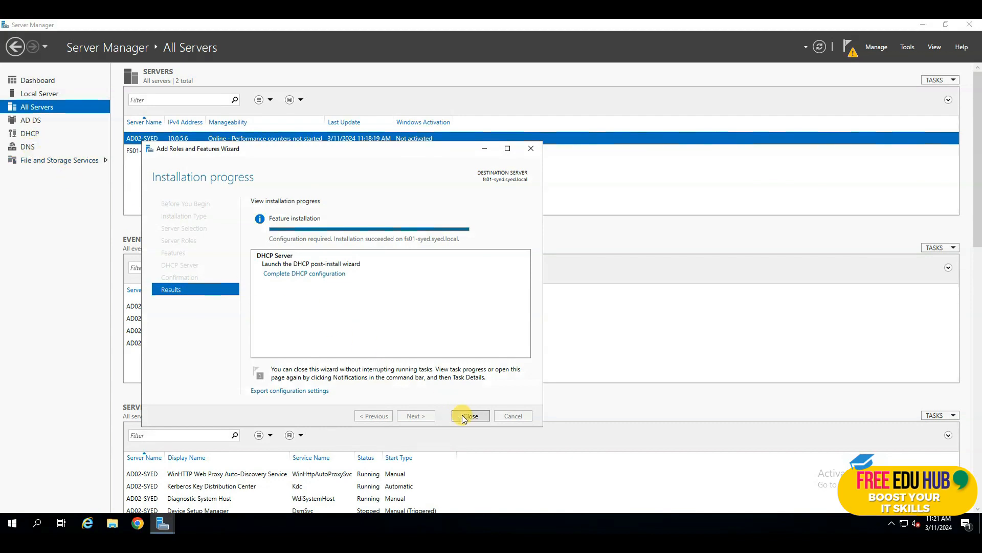
Commit the DHCP post-install configuration to authorize the server, then close both wizards
click(300, 275)
click(292, 307)
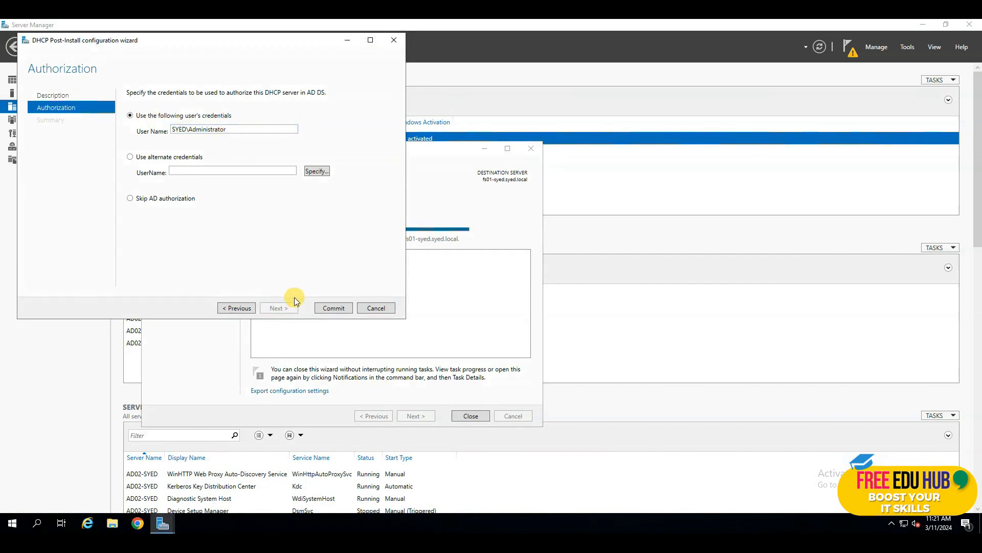
click(333, 307)
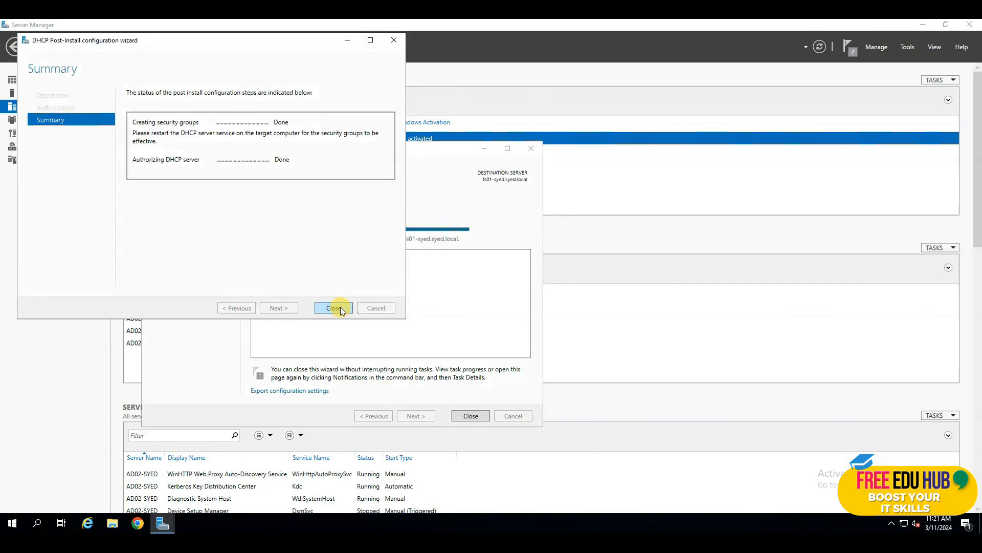
click(336, 308)
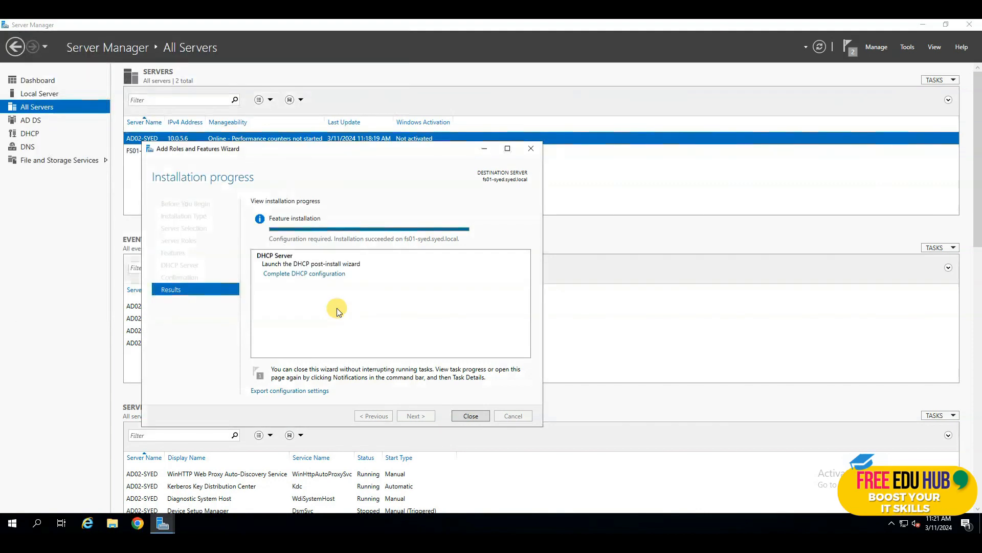
click(470, 416)
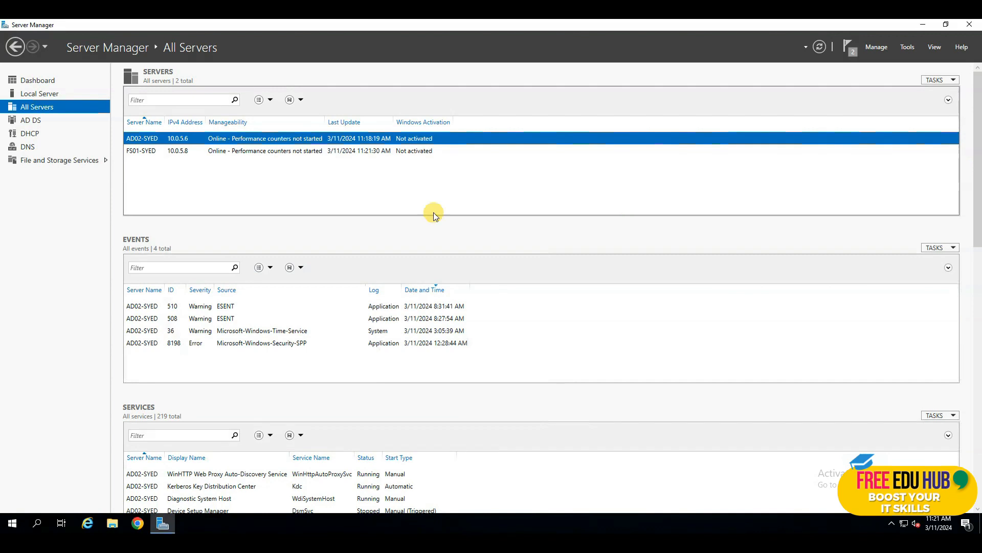
Dismiss the deployment notifications and go to the DHCP role page showing FS01-SYED
click(848, 47)
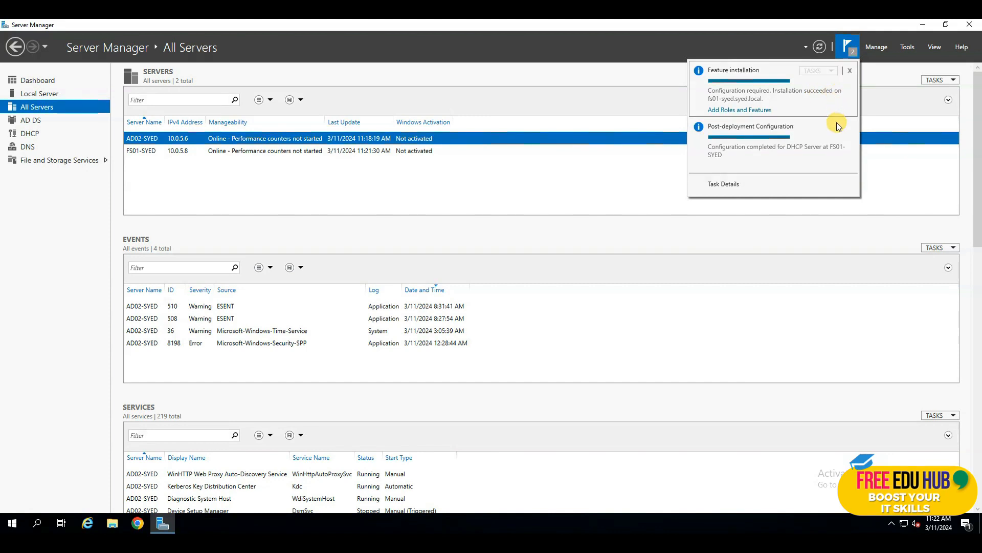
click(849, 71)
click(849, 73)
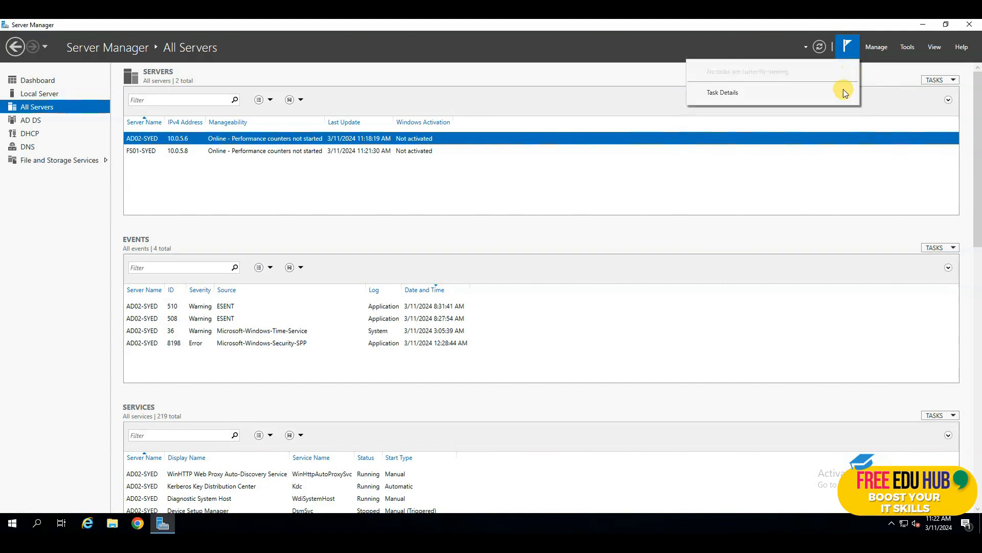
click(788, 163)
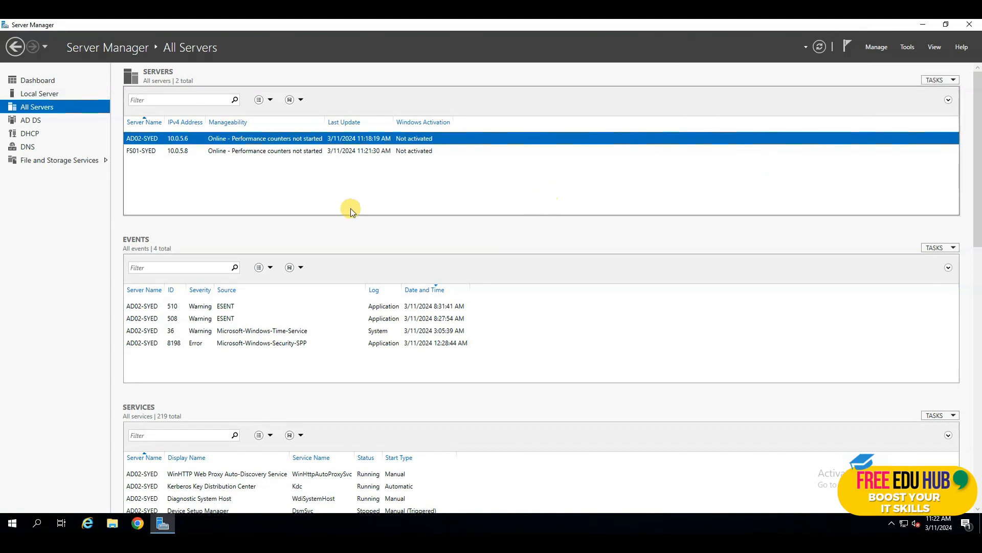
click(30, 133)
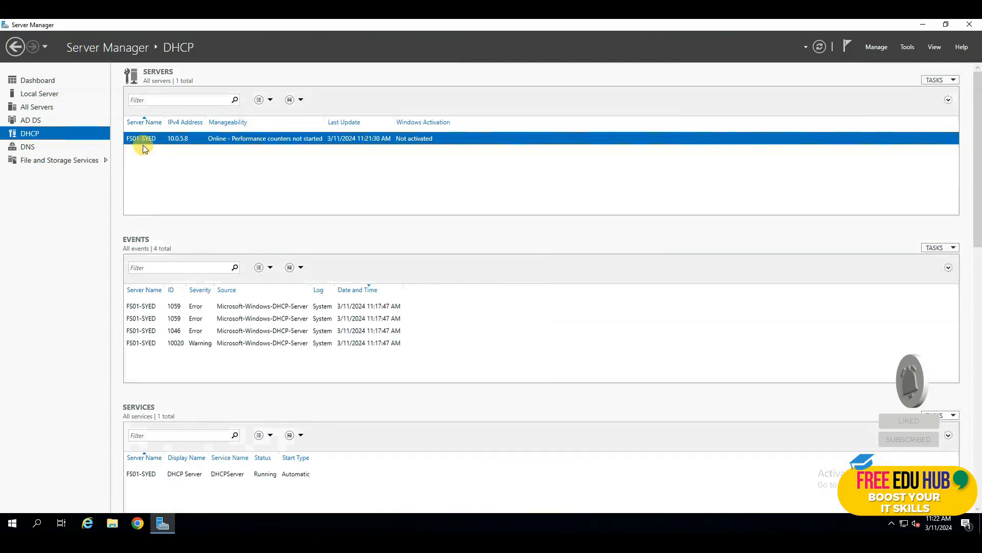
right_click(189, 143)
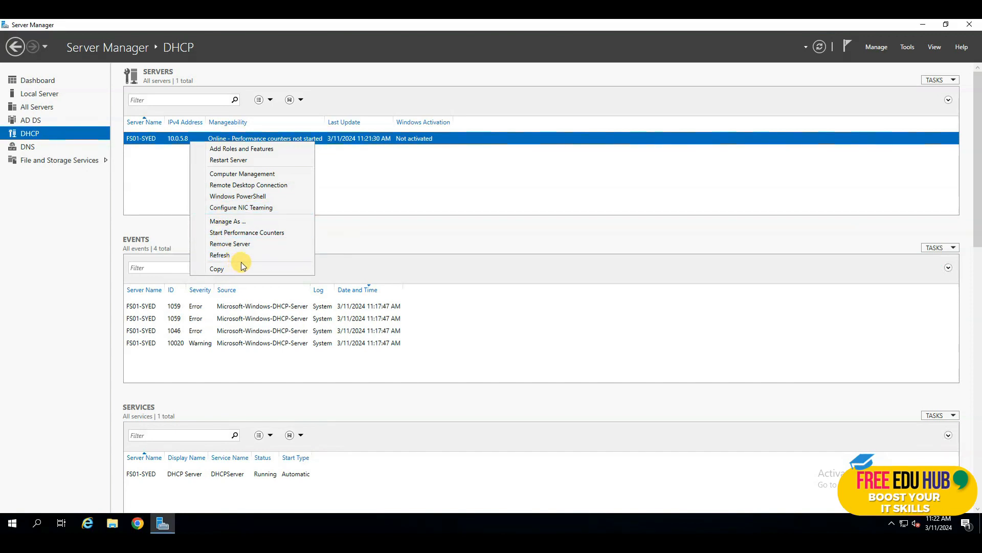
click(472, 217)
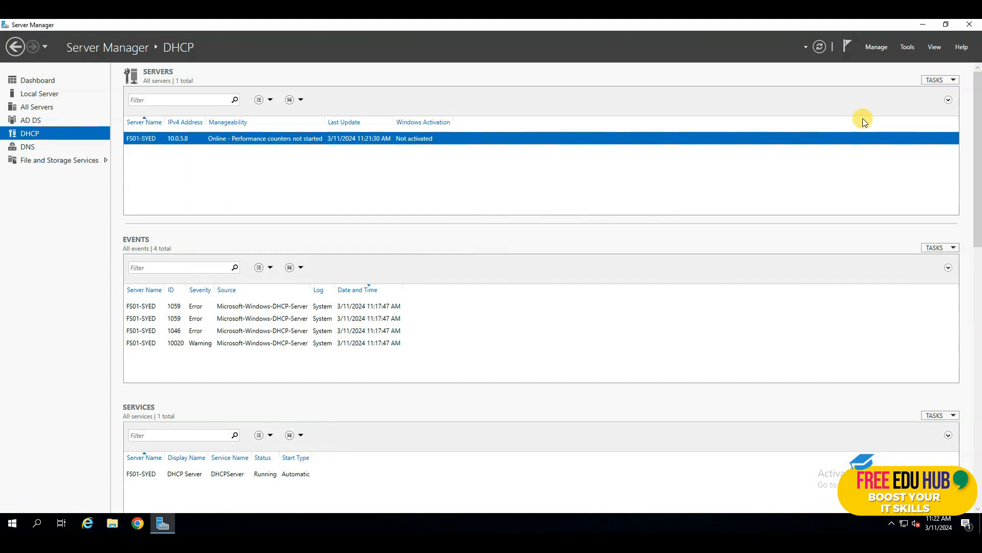
click(907, 48)
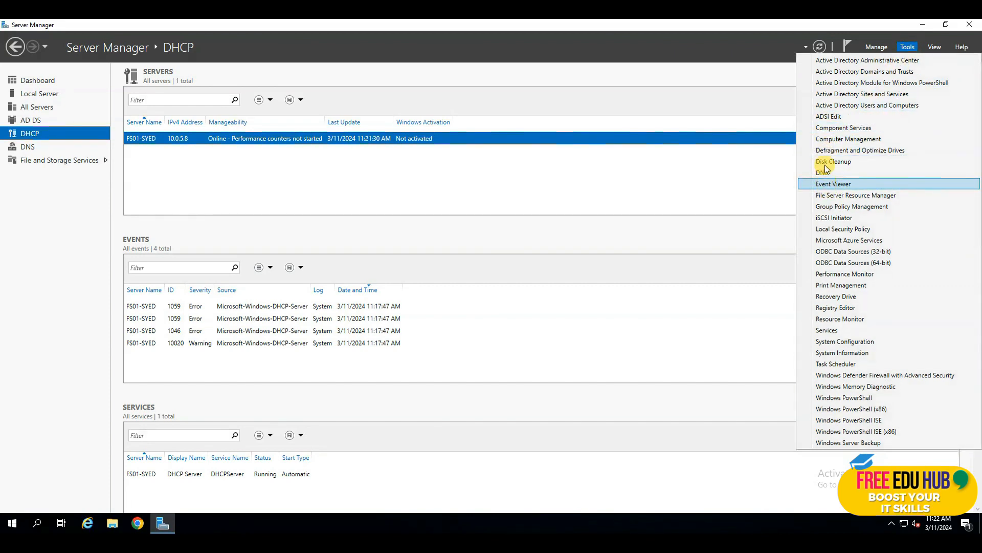
click(611, 209)
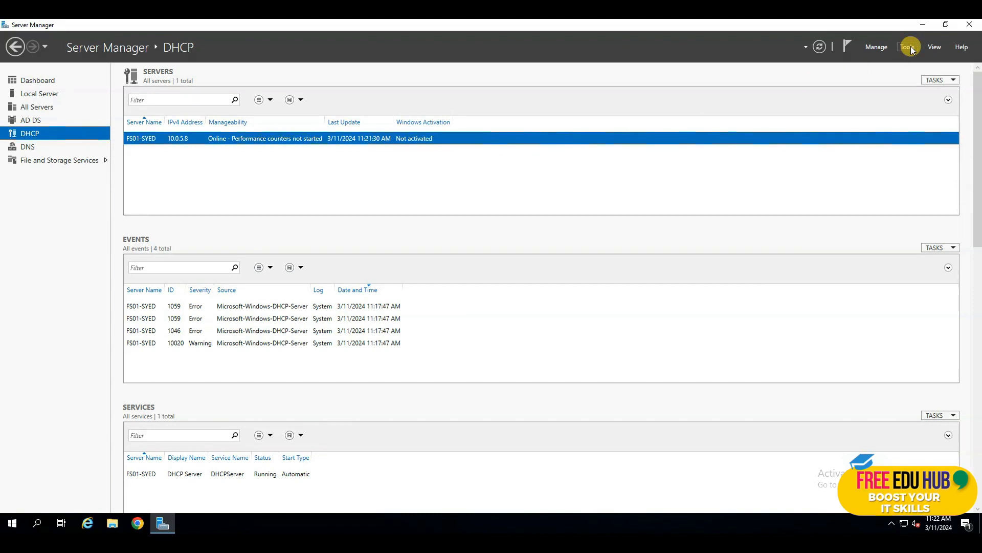
Start Add Roles and Features with ad02-syed.syed.local as destination and jump to Features
click(885, 47)
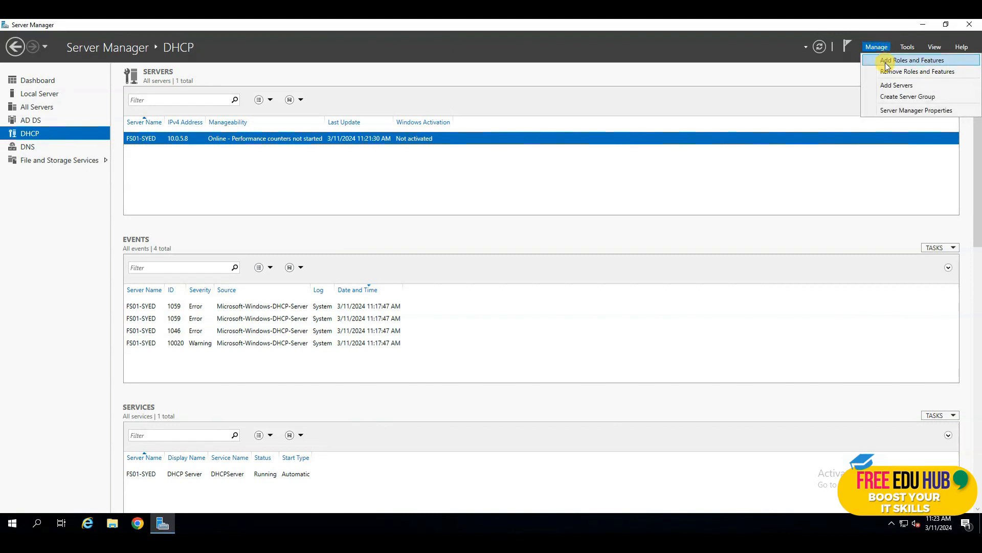
click(885, 62)
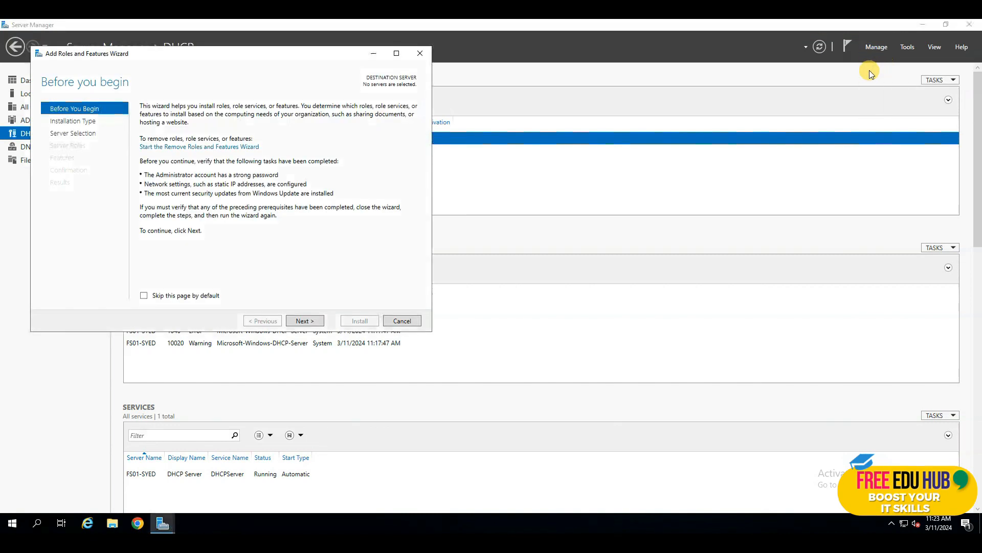
click(306, 320)
click(305, 321)
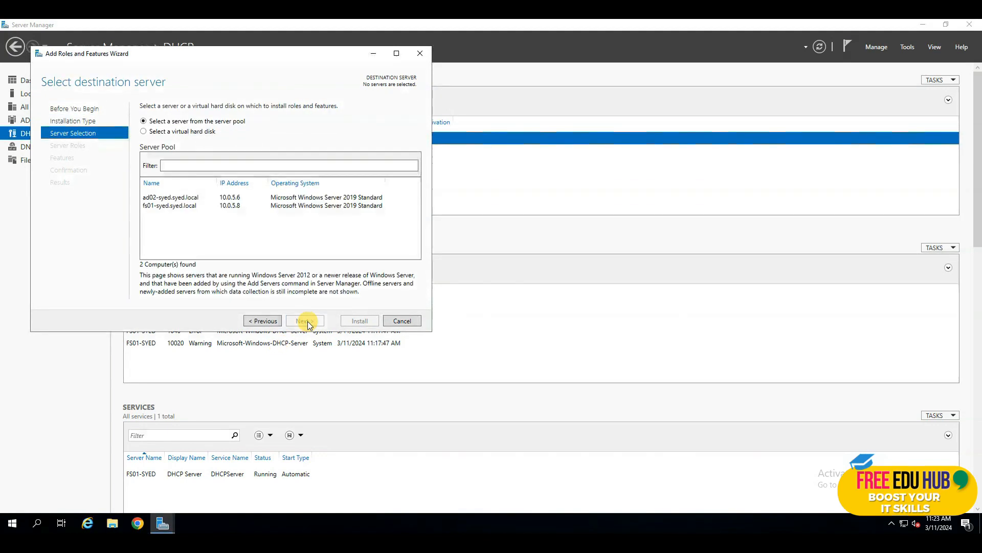
click(169, 198)
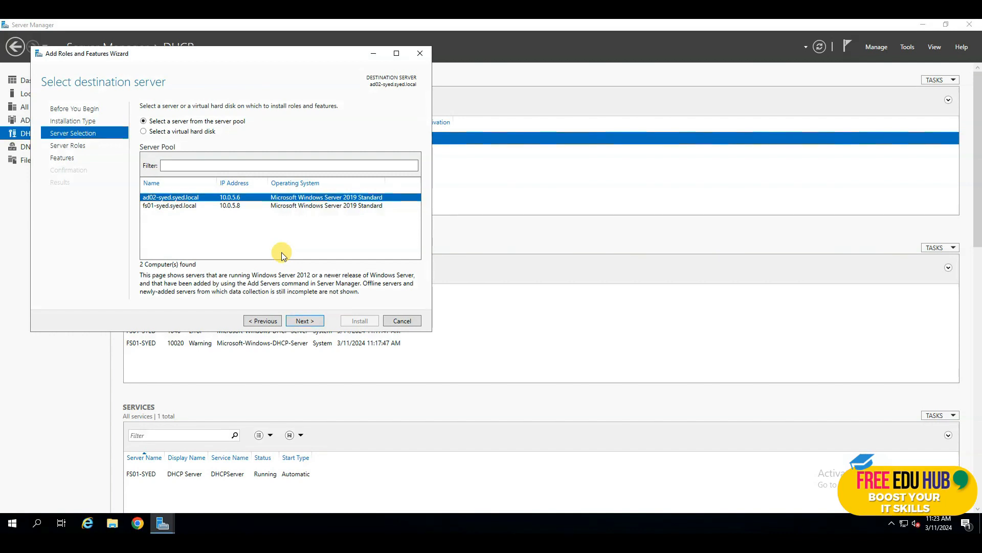
click(302, 321)
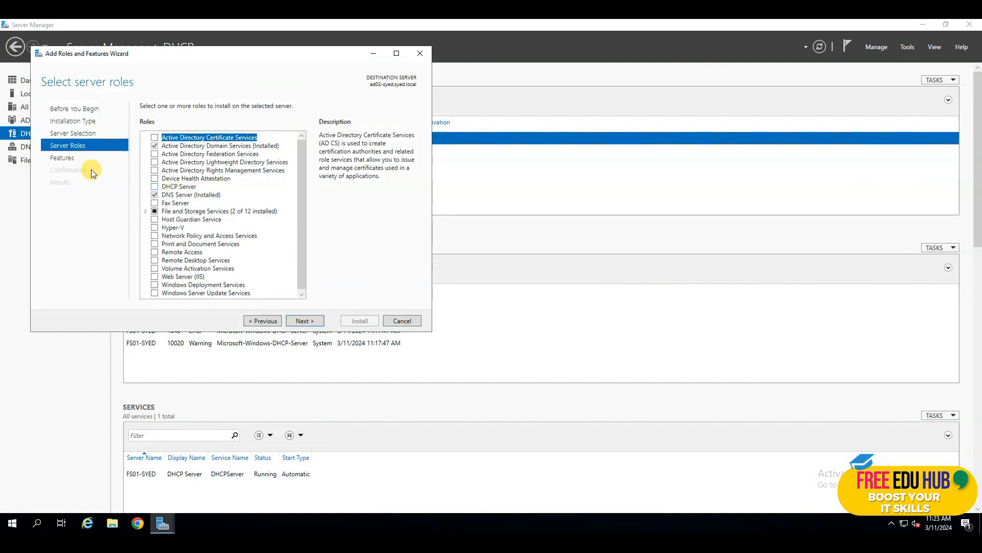
click(70, 158)
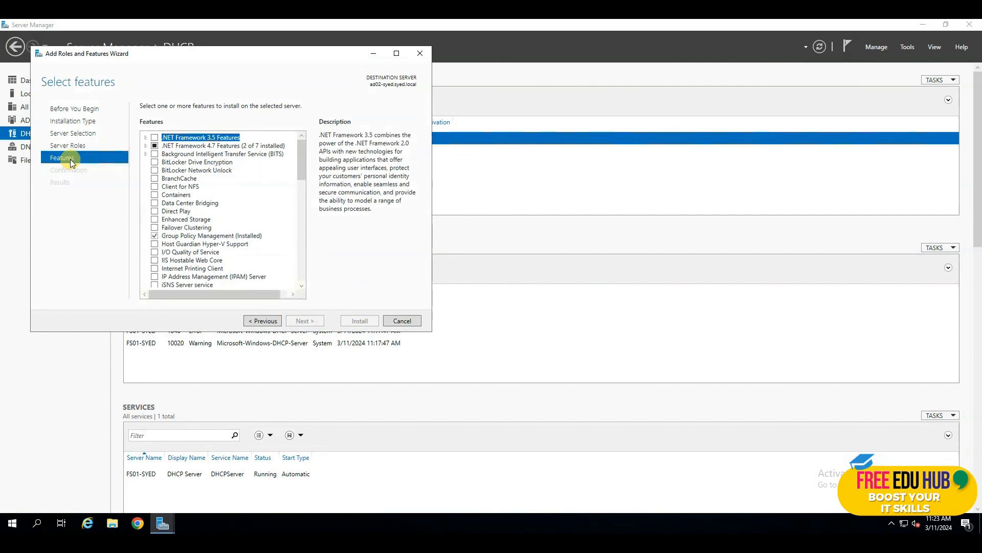
Tick DHCP Server Tools under Remote Server Administration Tools > Role Administration Tools and install
click(398, 53)
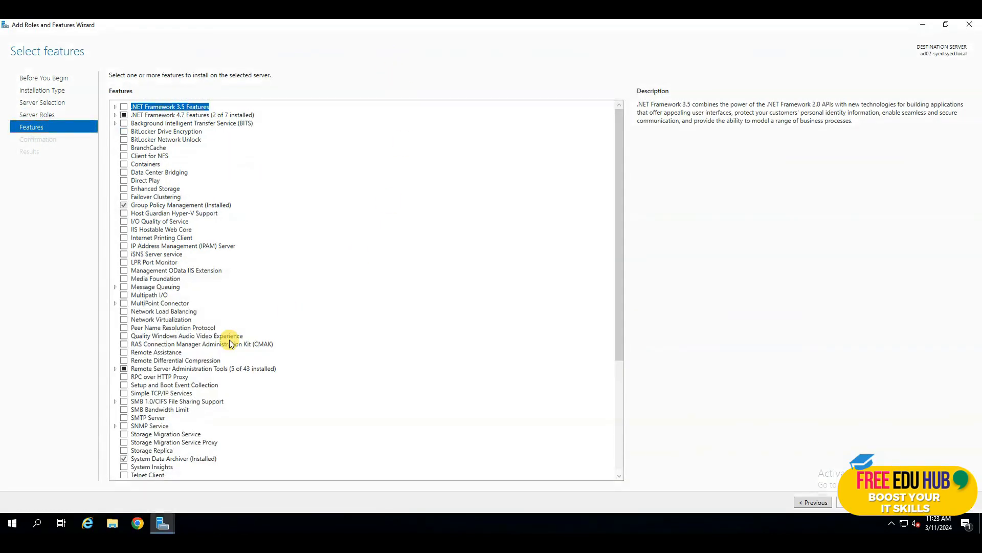
click(114, 368)
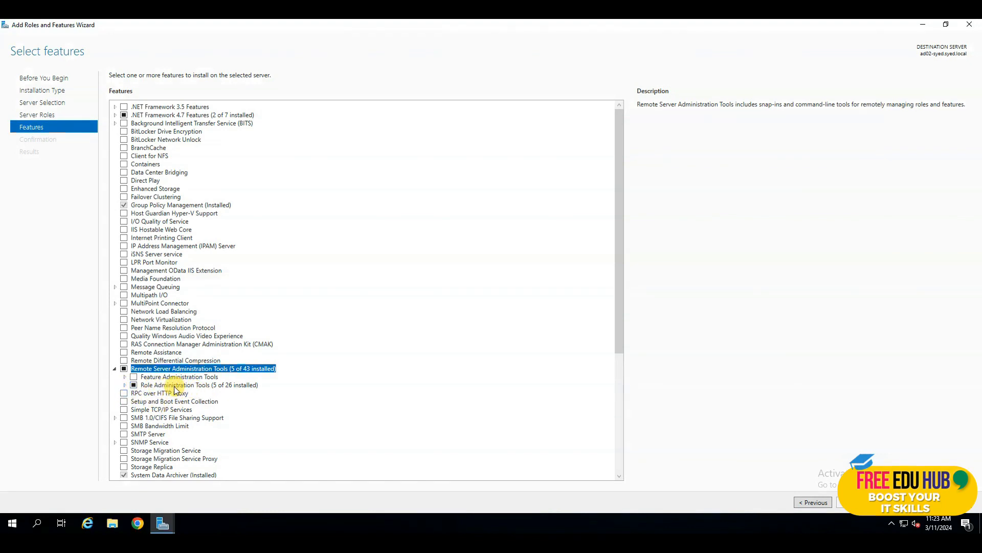
click(125, 384)
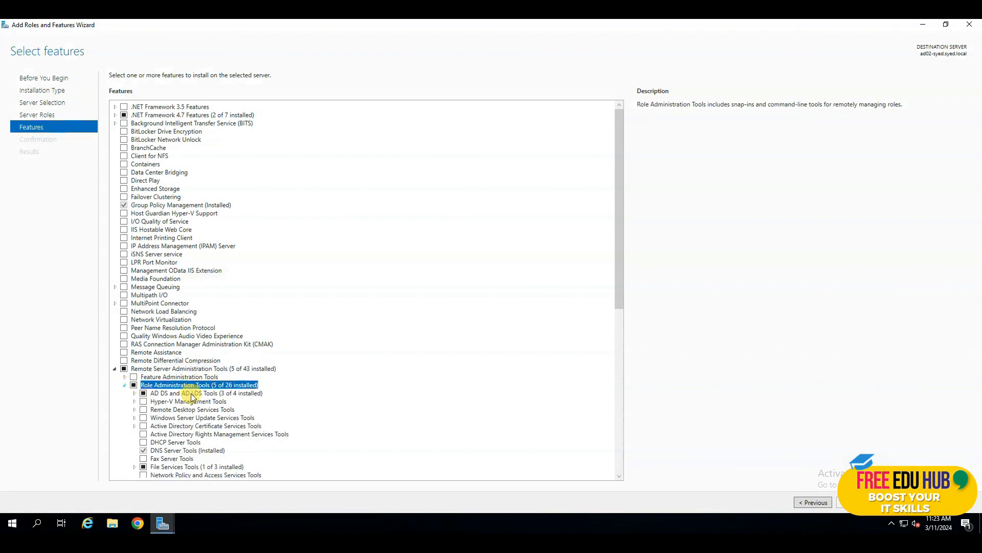
scroll(236, 394, down, 4)
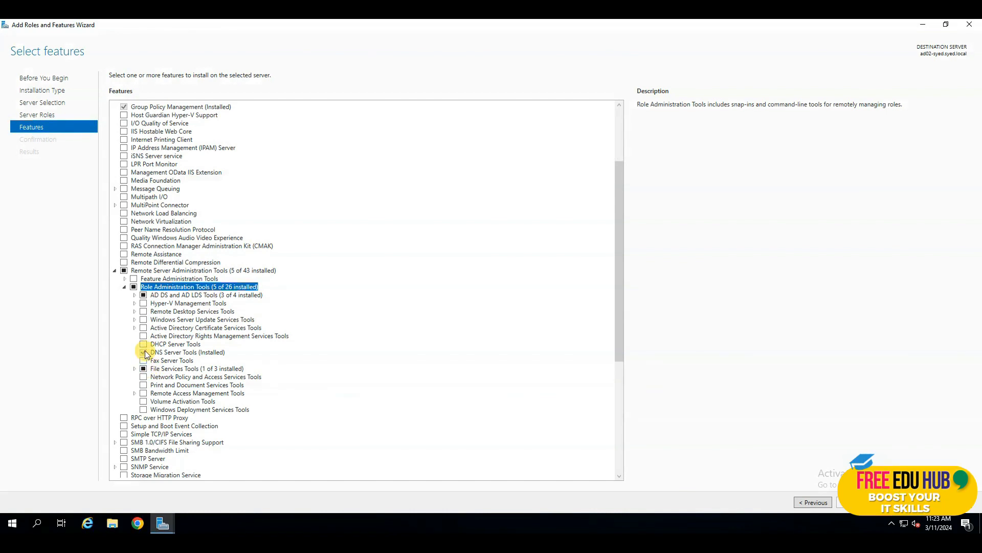
click(143, 343)
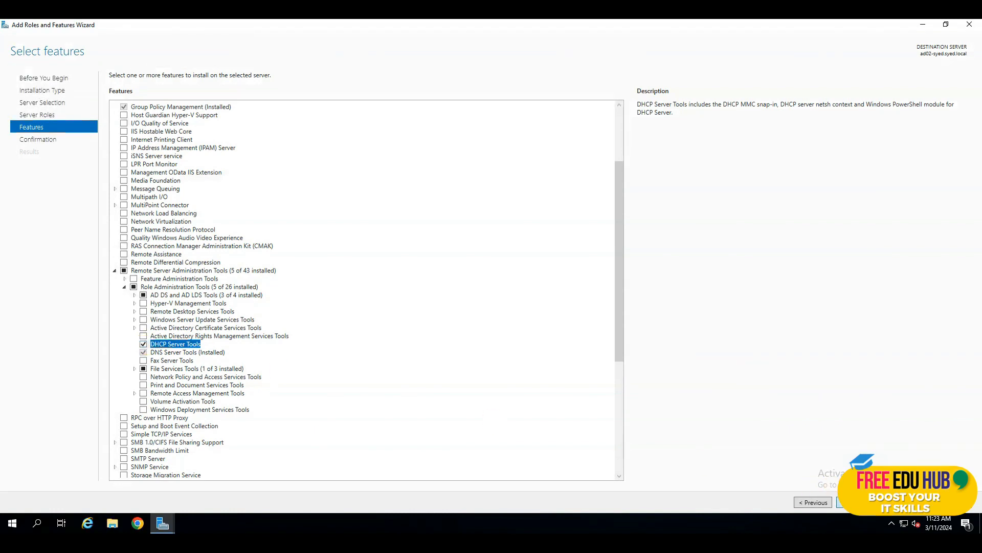
click(856, 502)
click(904, 502)
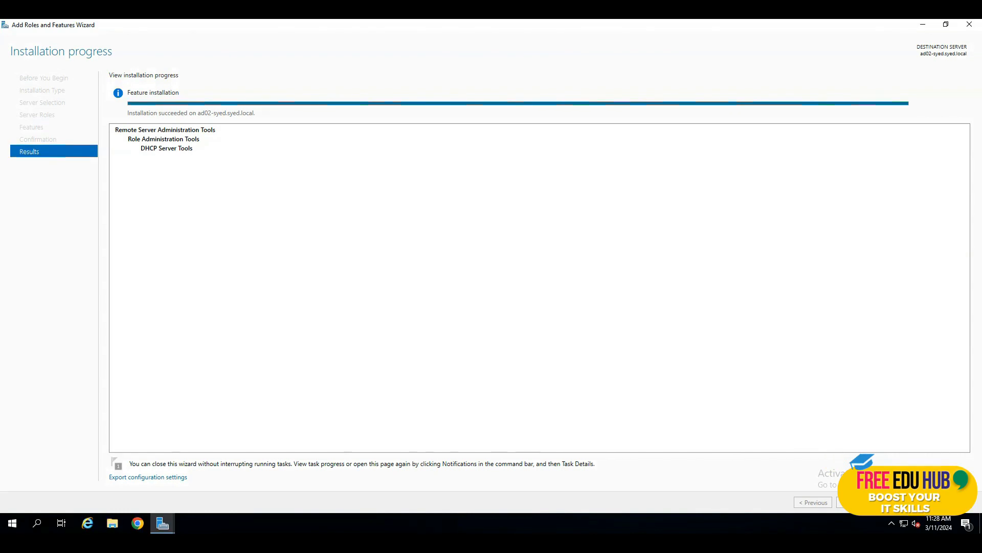
click(904, 503)
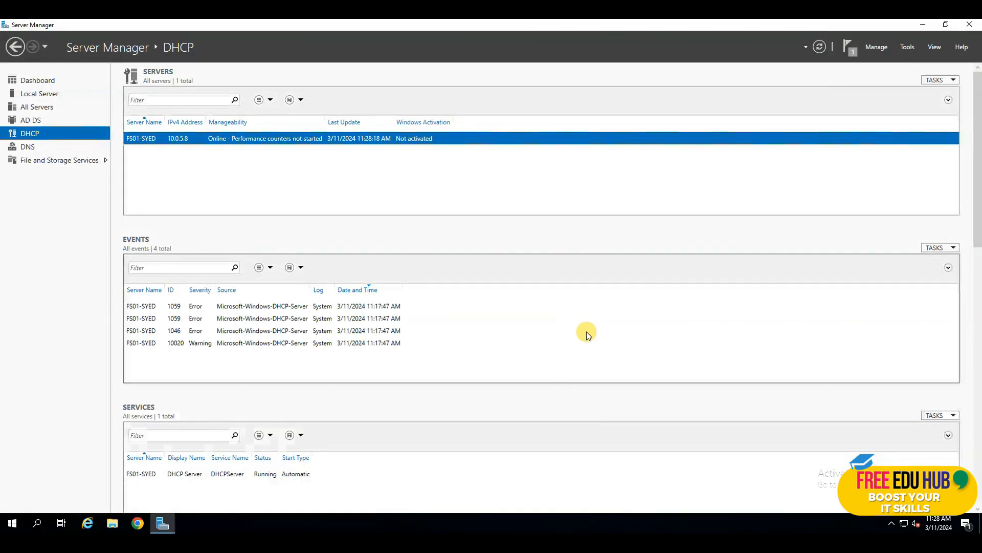
Launch the DHCP console from Tools, maximize it, and widen its tree pane
click(908, 47)
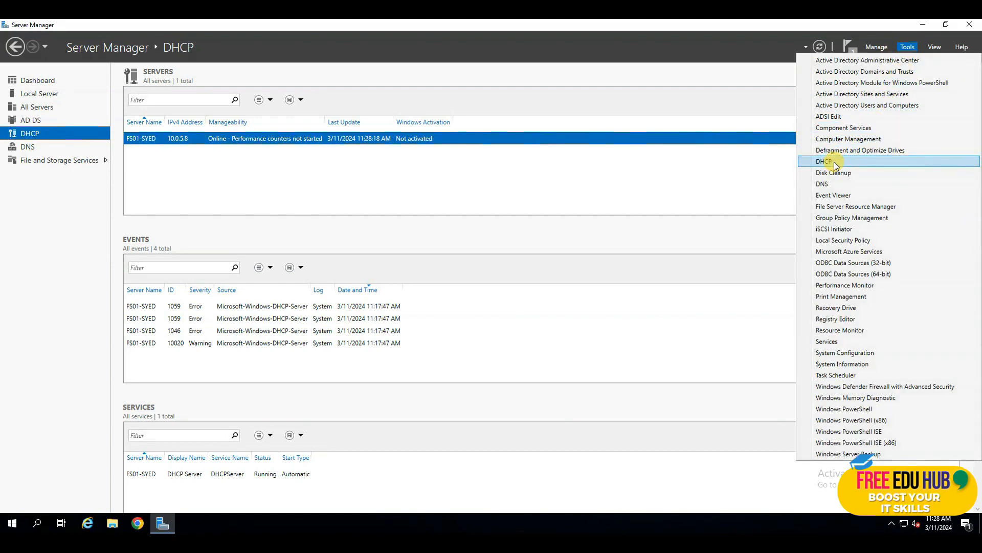
click(834, 162)
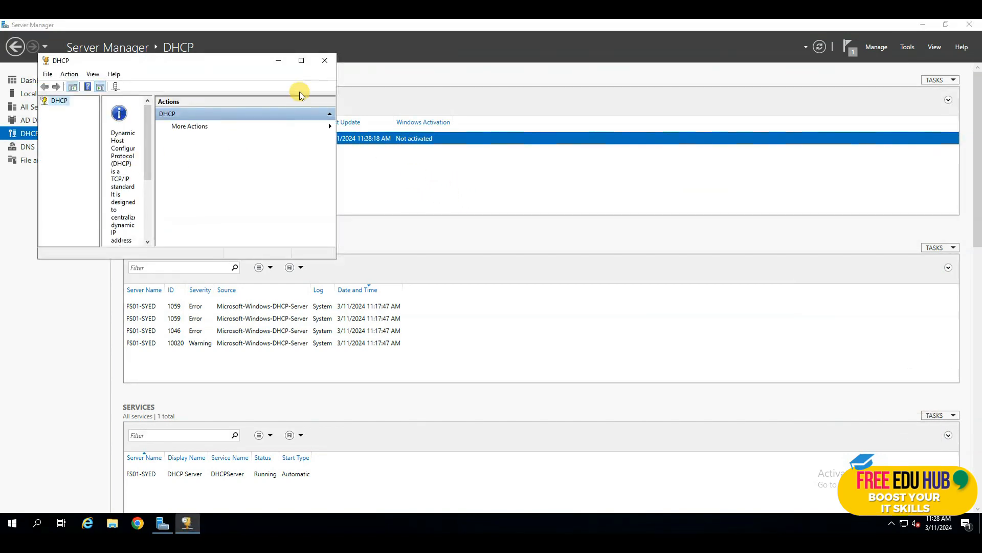
click(300, 60)
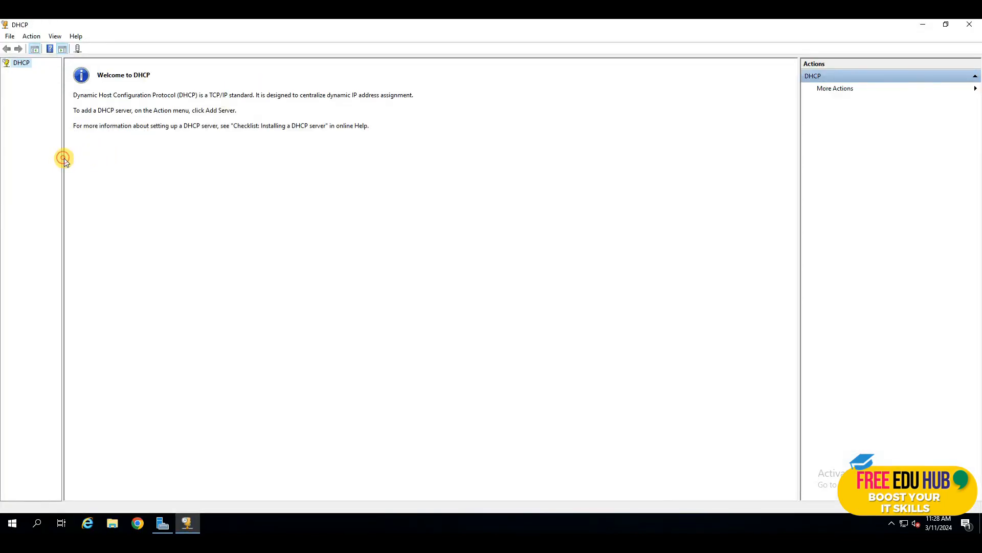
drag(62, 158, 168, 164)
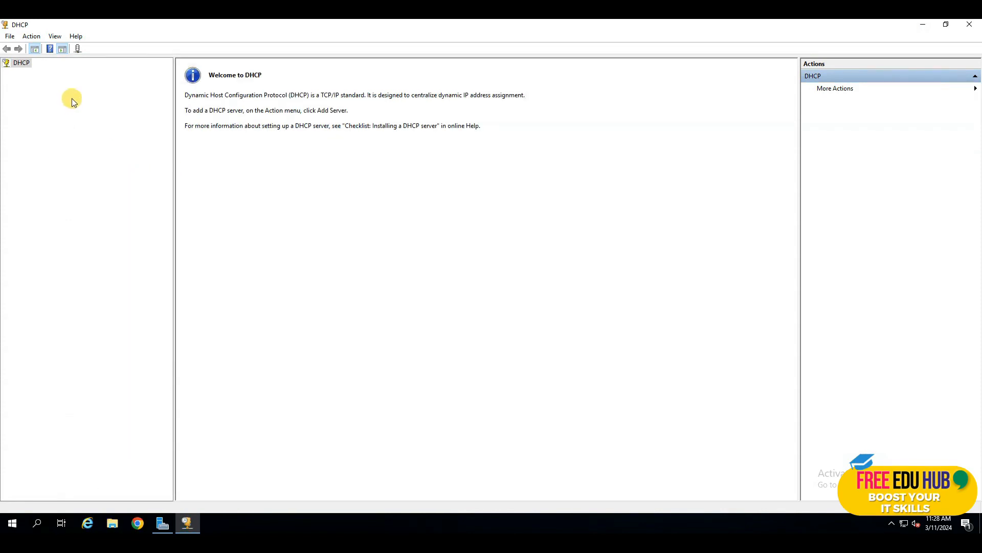
Add the authorized DHCP server fs01-syed.syed.local to the console
right_click(24, 63)
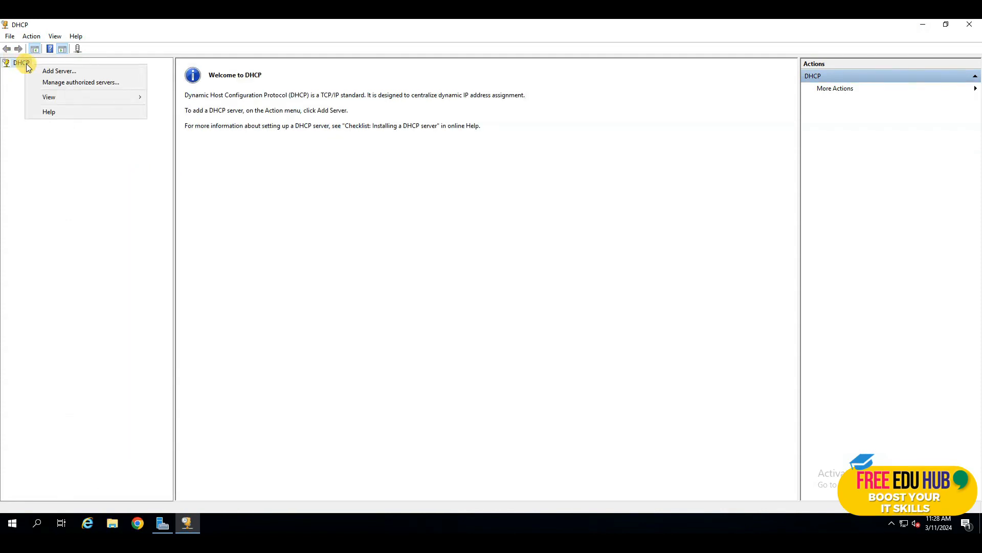
click(54, 71)
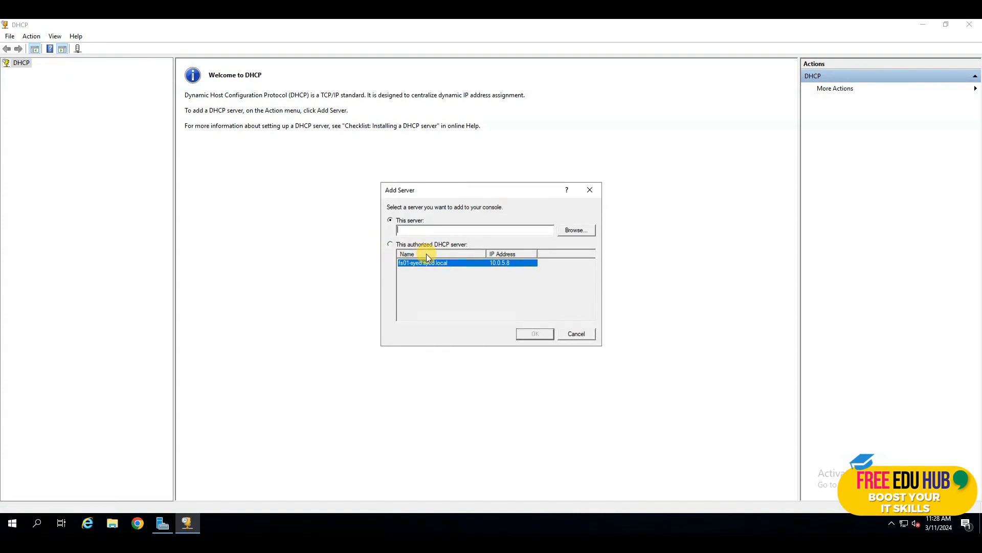
click(391, 244)
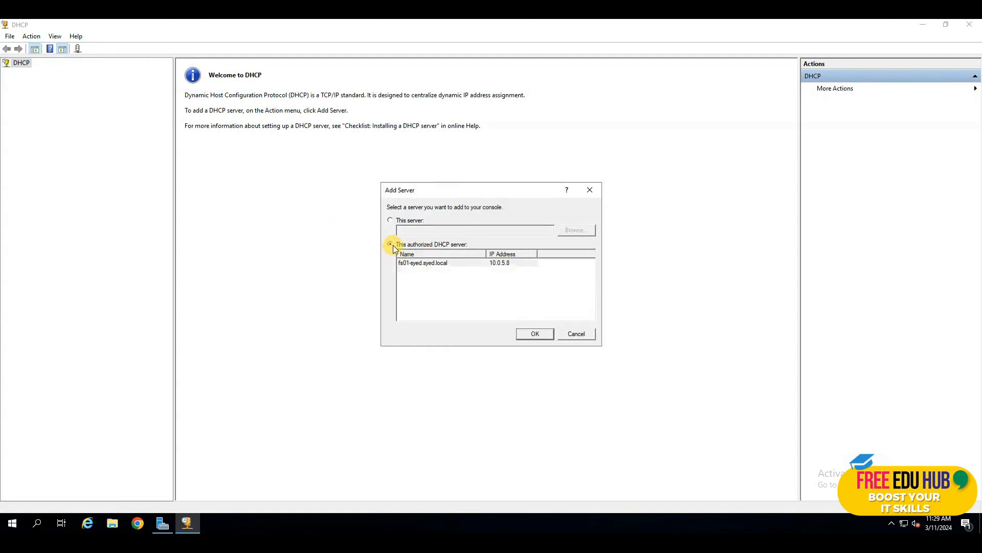
click(429, 267)
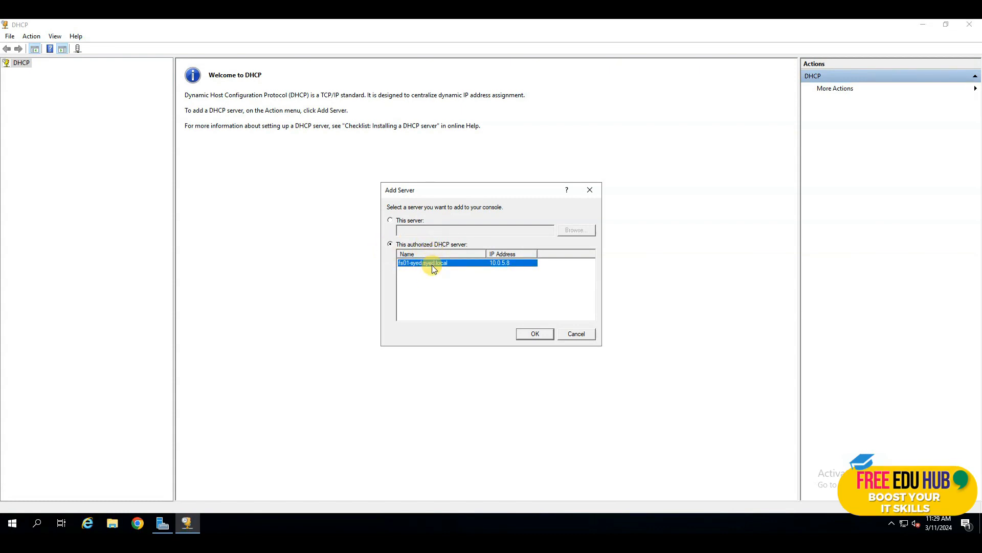
click(535, 333)
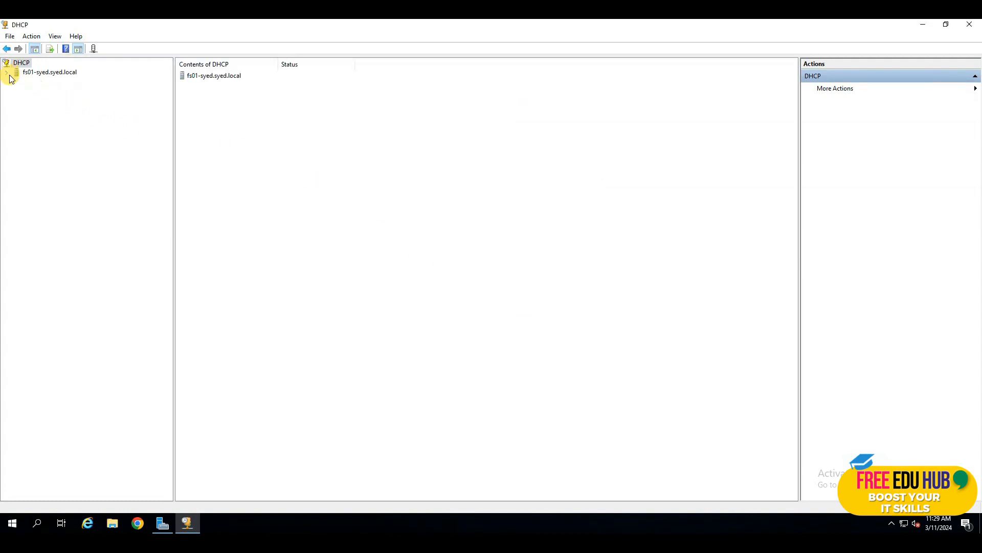
Expand the fs01-syed.syed.local server and its IPv4 and IPv6 nodes
click(7, 72)
click(17, 82)
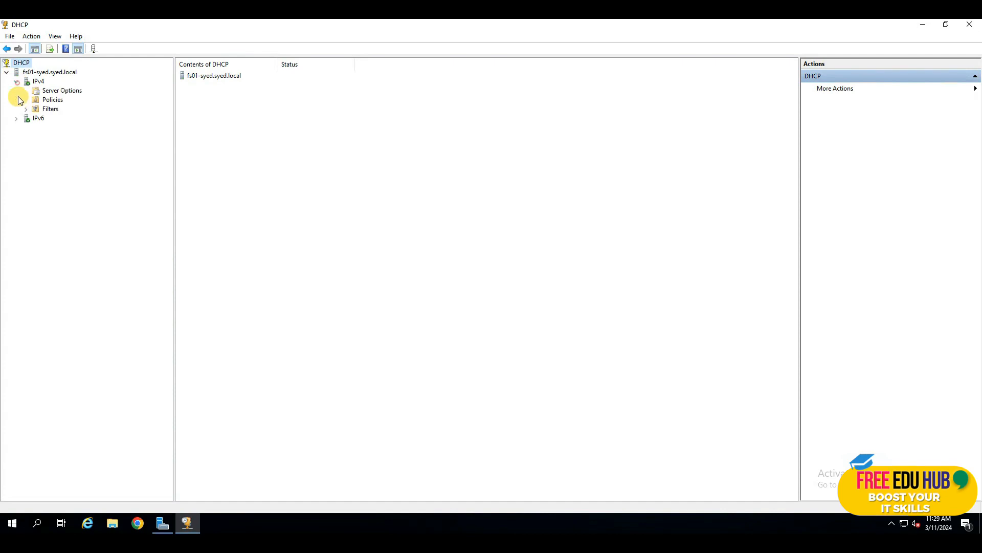
click(17, 119)
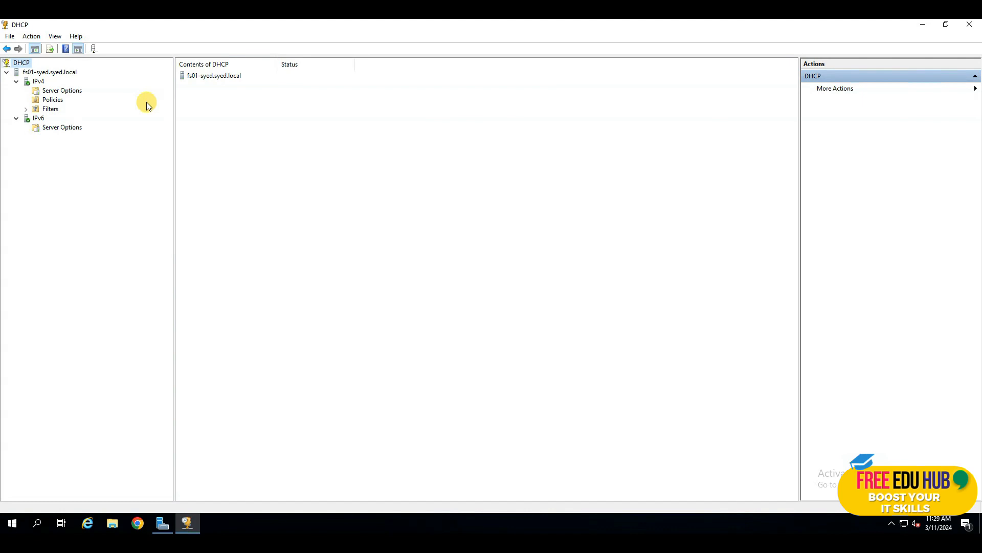
Start a new IPv4 scope named 'Office' in the New Scope Wizard and continue to the address range
right_click(36, 81)
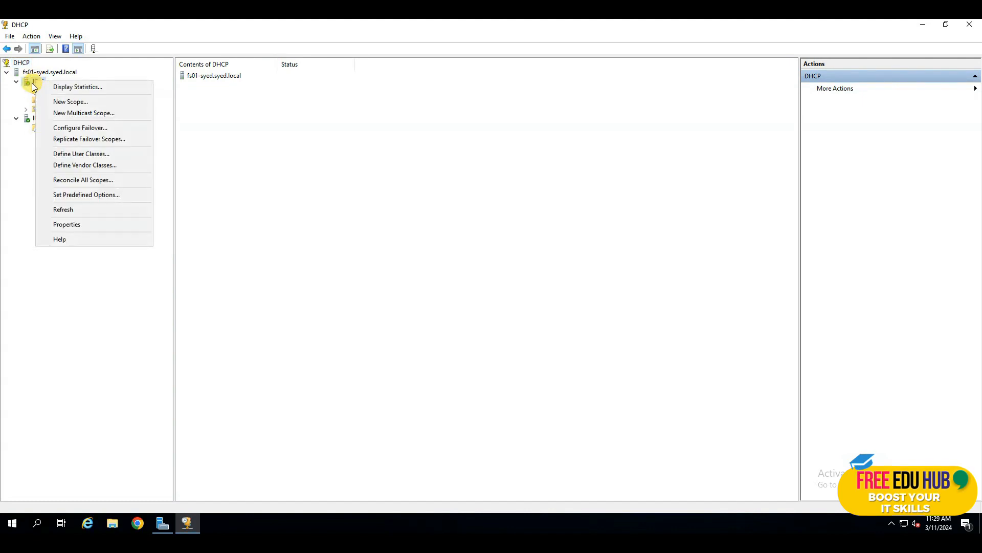
click(31, 83)
right_click(36, 81)
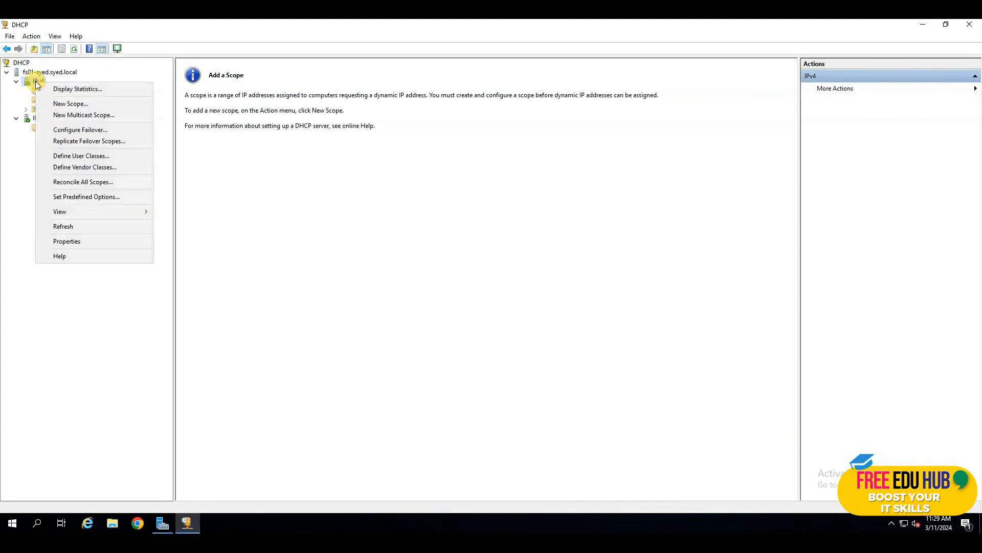
click(72, 104)
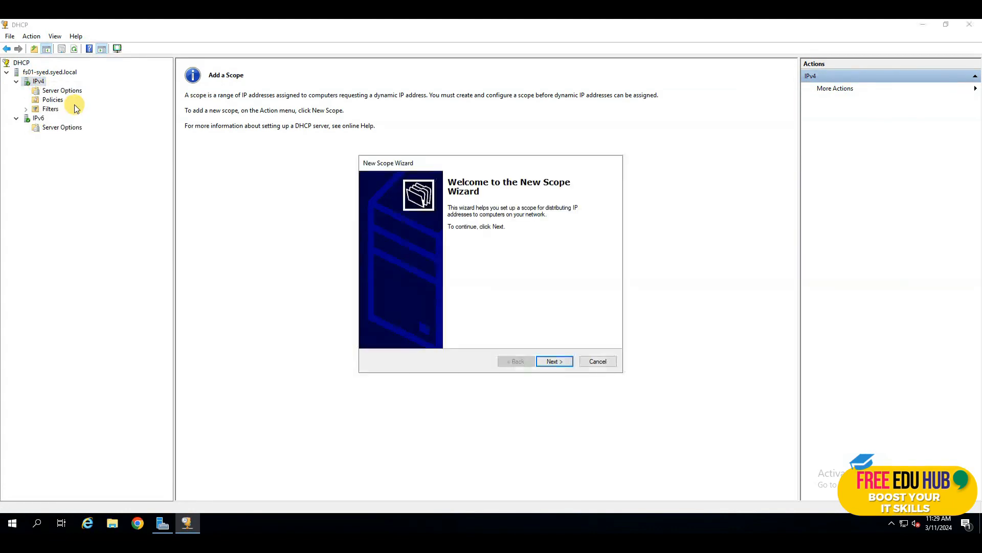
click(556, 362)
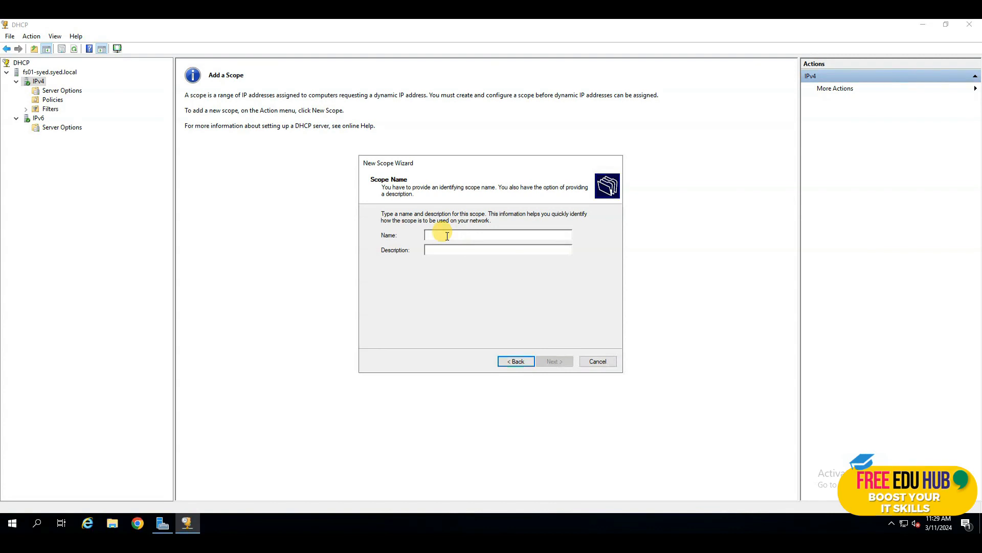
text(Office)
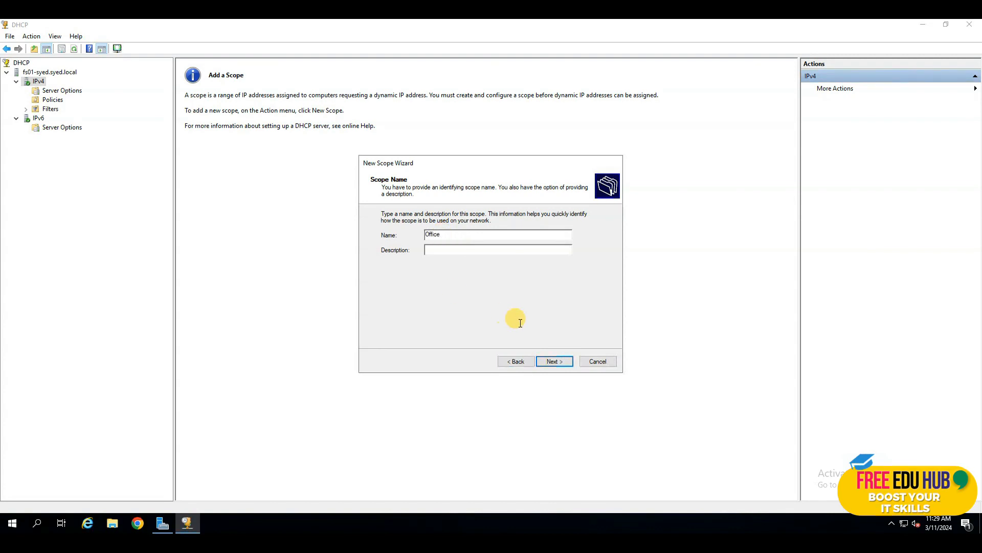
click(552, 361)
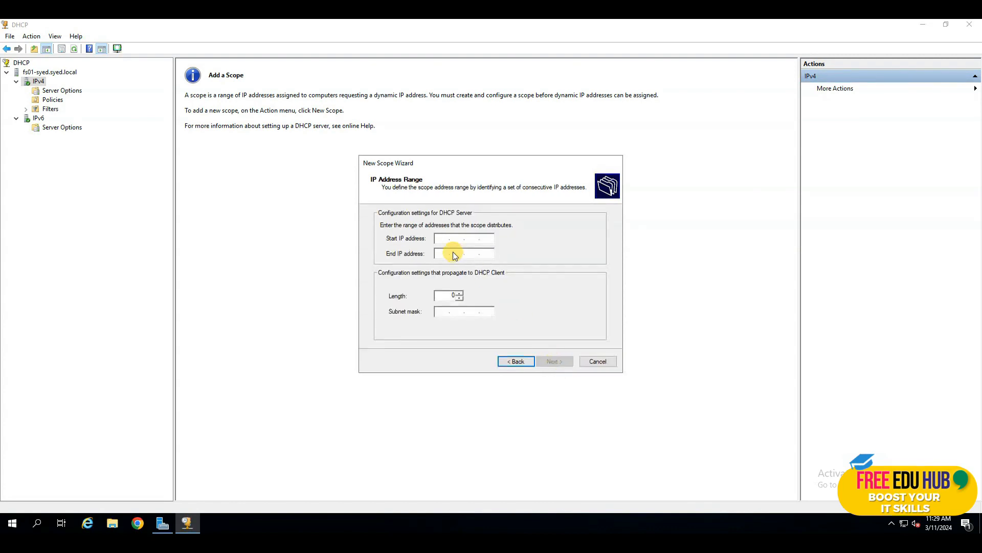
Set the scope range to 10.0.5.100–10.0.5.150 with prefix length 24 (255.255.255.0)
click(445, 238)
text(100)
text(0.)
text(50)
key(BackSpace)
text(.10010.)
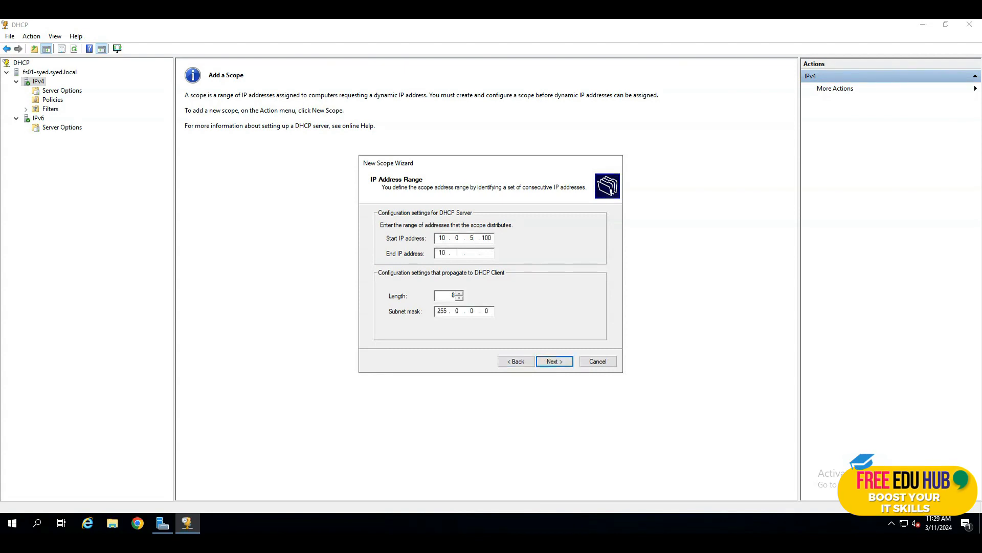
text(0.5.150)
drag(449, 298, 461, 296)
text(24)
click(566, 361)
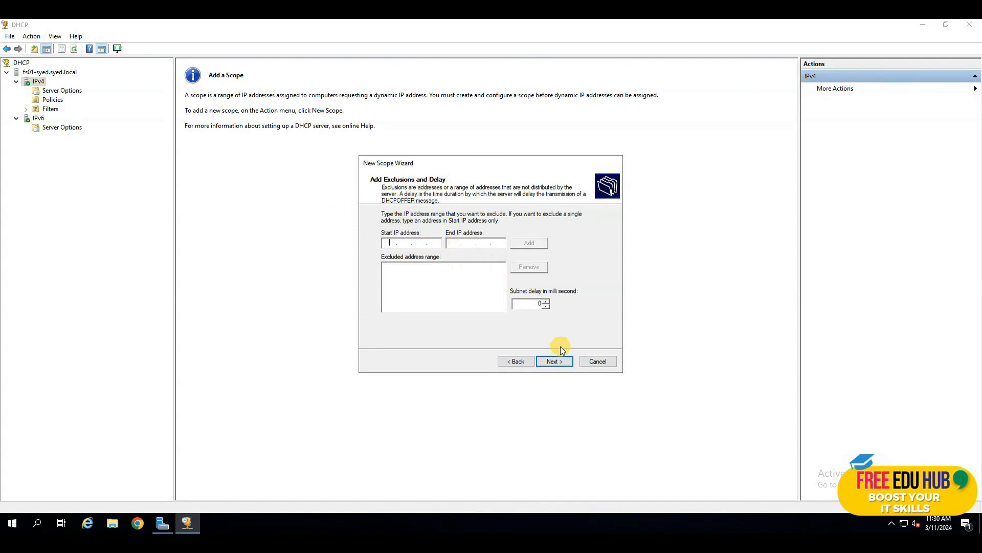
Add no exclusions and keep the default 8-day lease duration
click(554, 361)
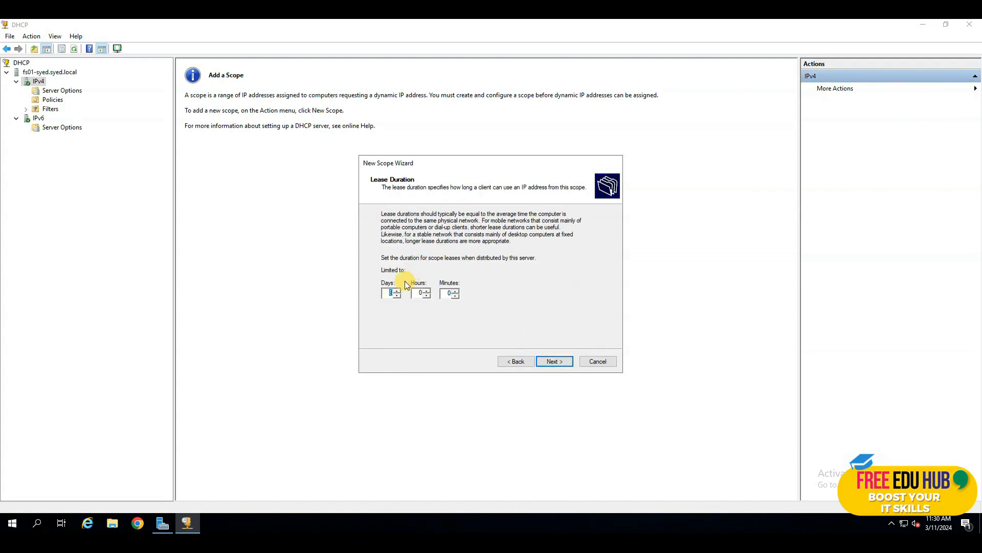
click(388, 294)
click(561, 361)
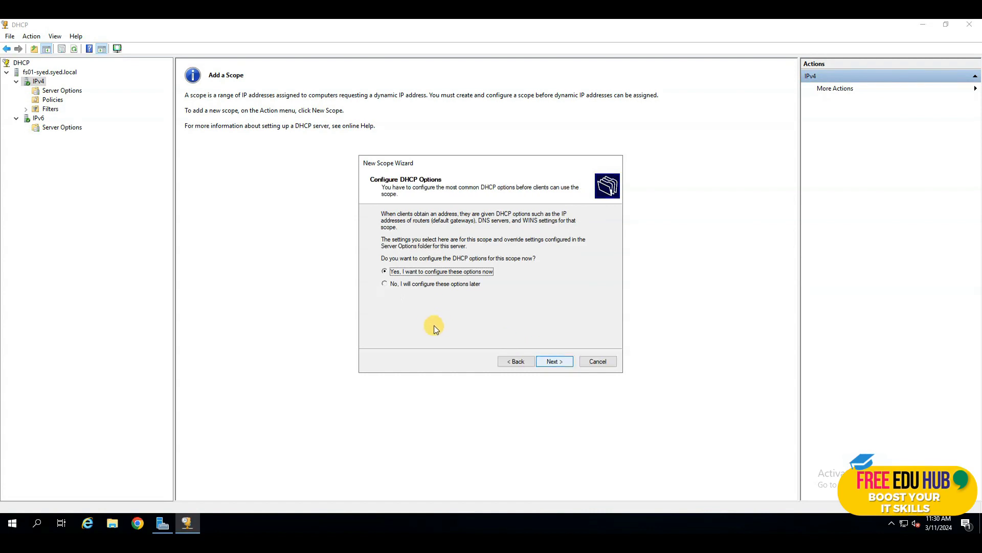
Add 10.0.5.2 as the scope's router (default gateway)
click(561, 361)
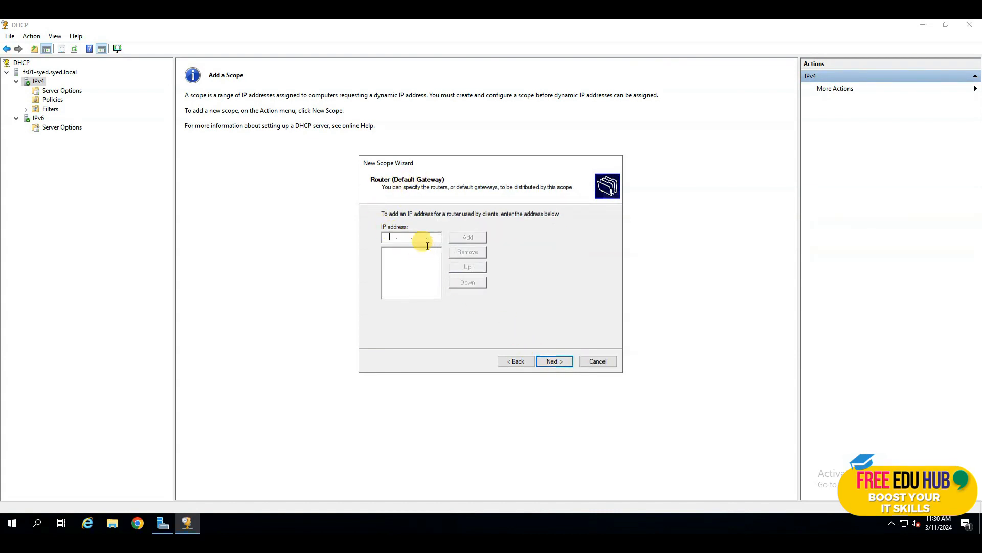
text(10 . 0 . 5)
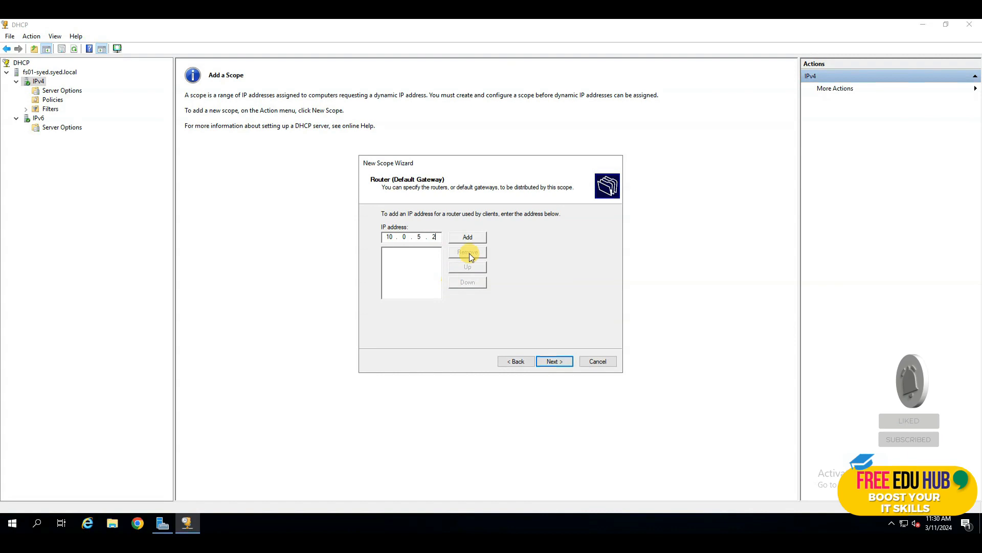
click(469, 237)
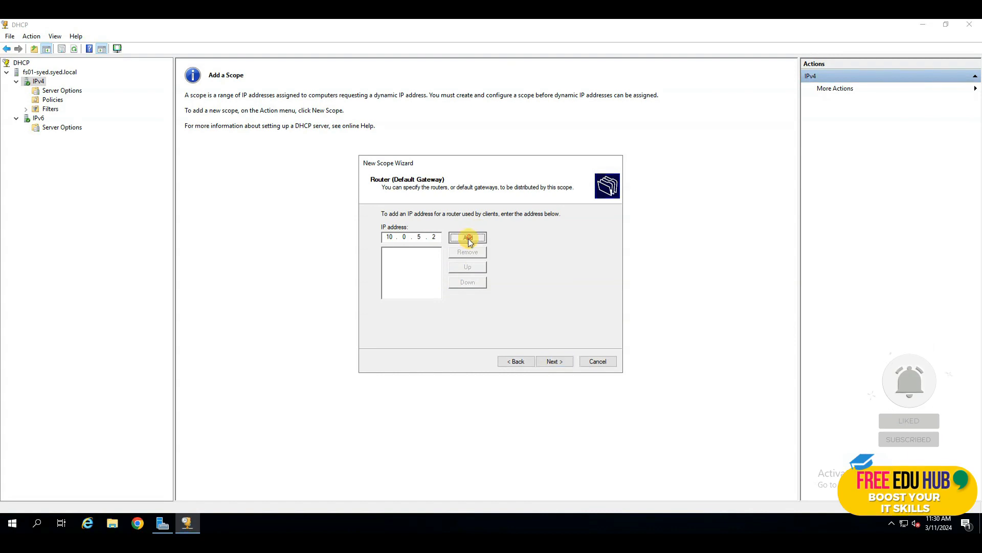
click(556, 361)
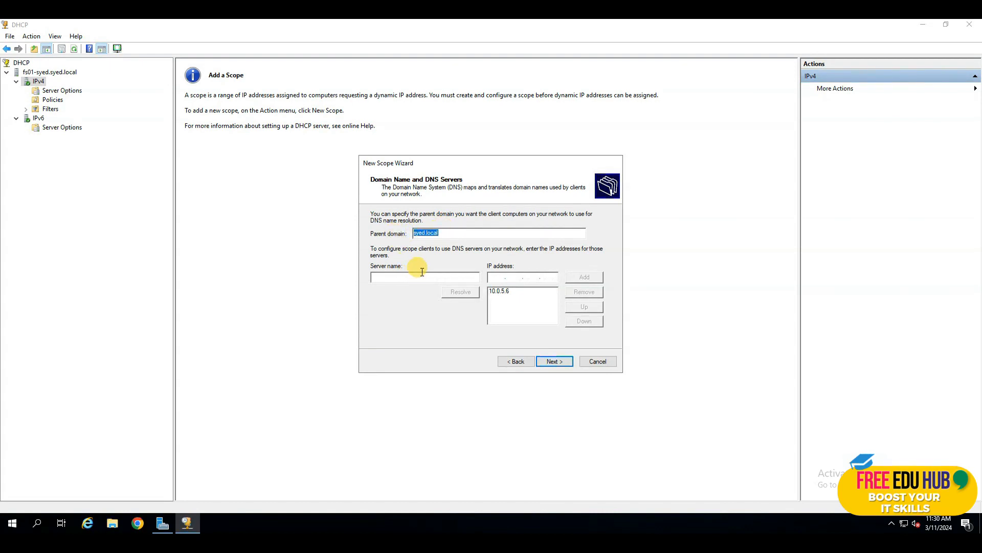
Set the DNS option to syed.local, resolved and added as DNS server 10.0.5.6
click(500, 292)
click(586, 292)
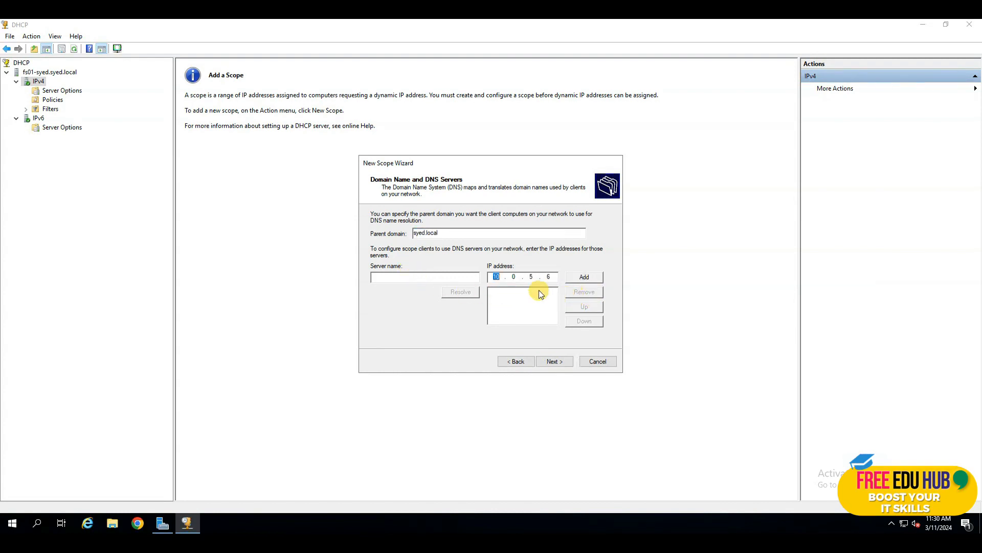
click(417, 279)
text(syed.local)
click(456, 292)
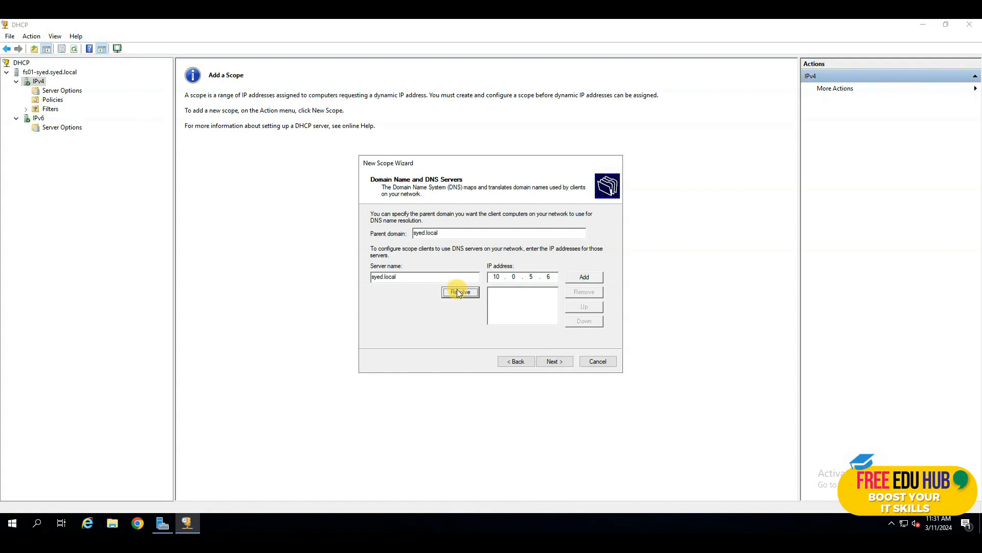
click(458, 292)
click(582, 279)
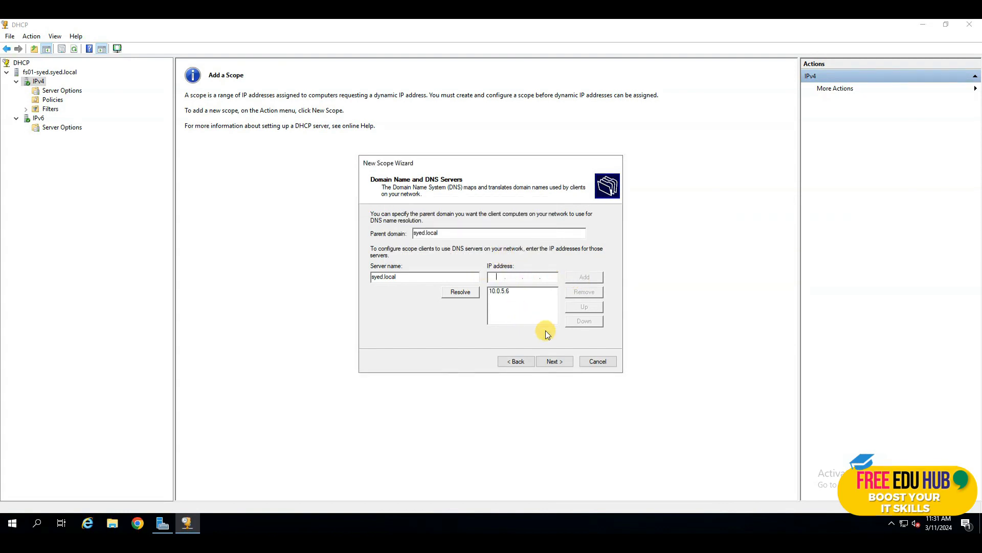
click(557, 361)
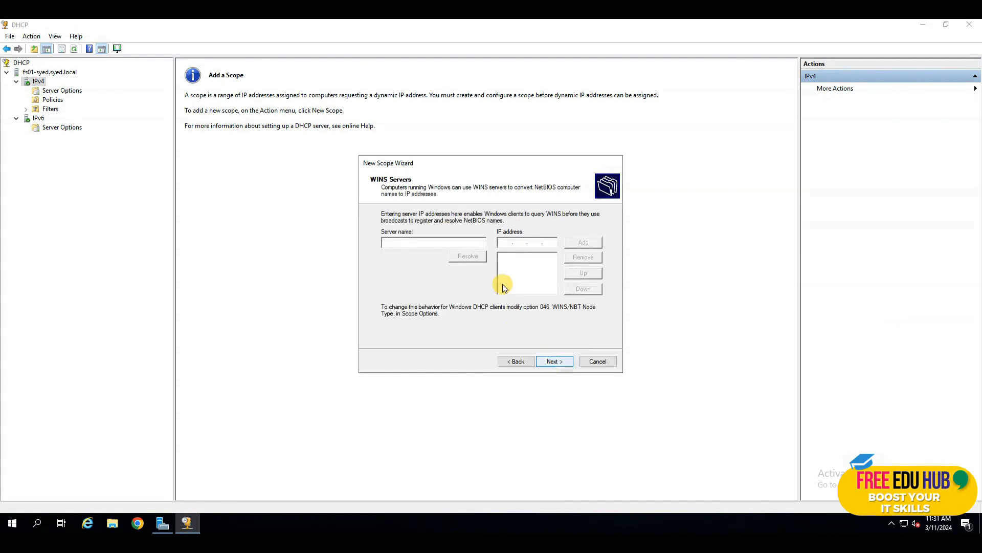
Skip WINS servers, choose to activate the scope now, and finish the wizard
click(556, 362)
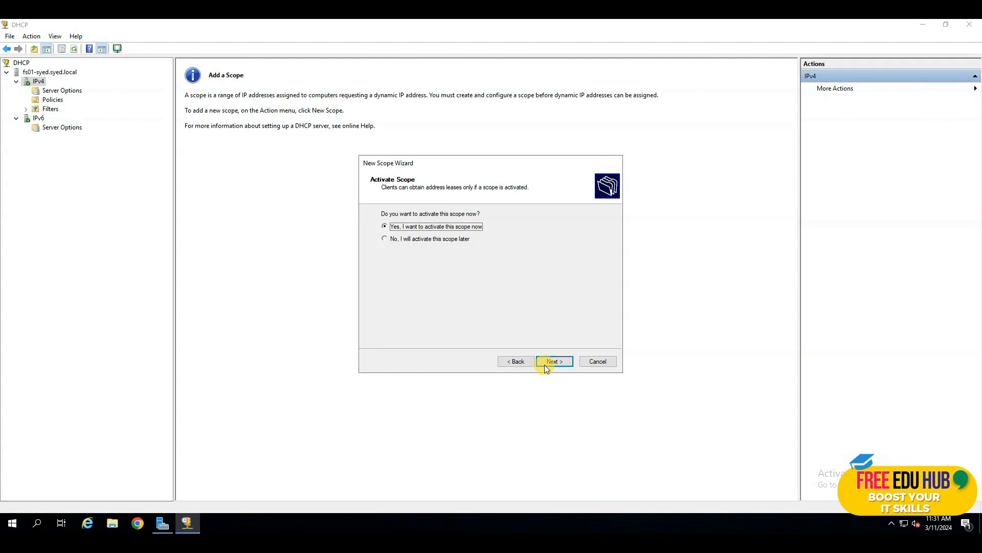
click(551, 362)
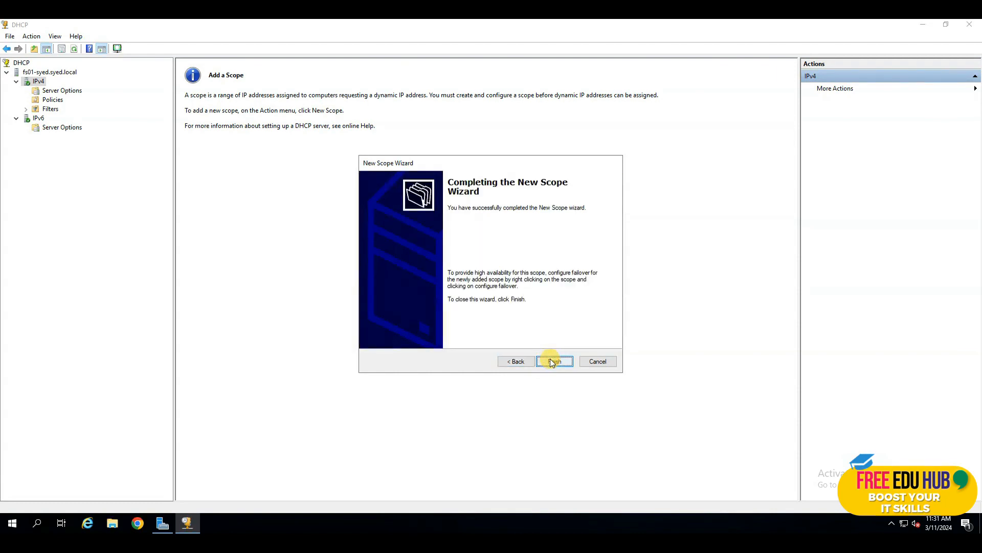
click(551, 360)
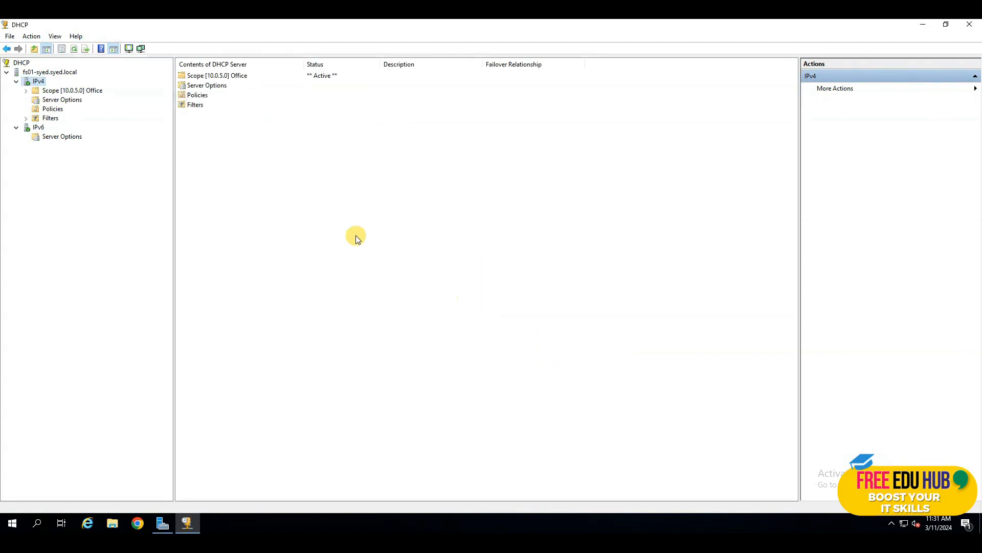
Expand the Office scope and view its Address Pool, Address Leases, Reservations, Scope Options and Policies
click(61, 93)
double_click(61, 94)
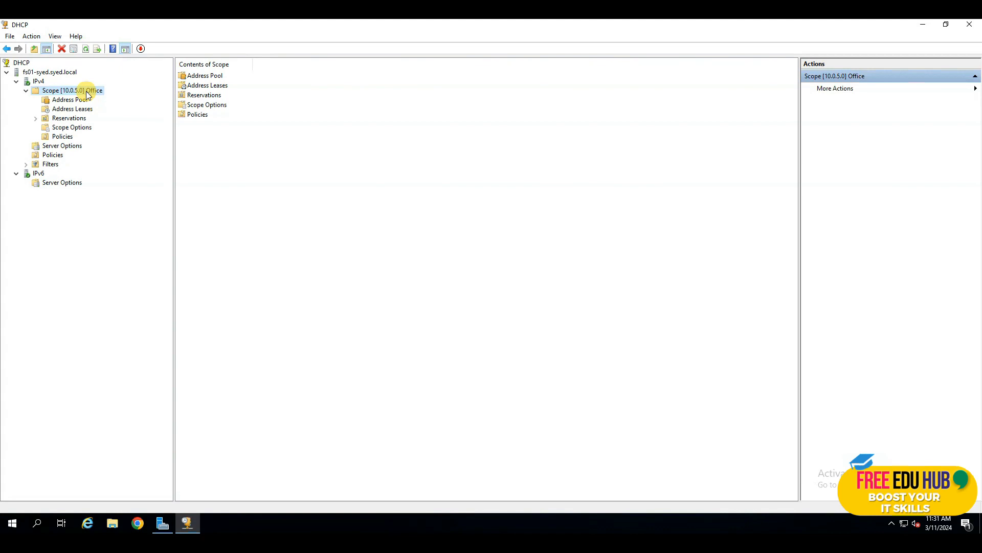
click(79, 102)
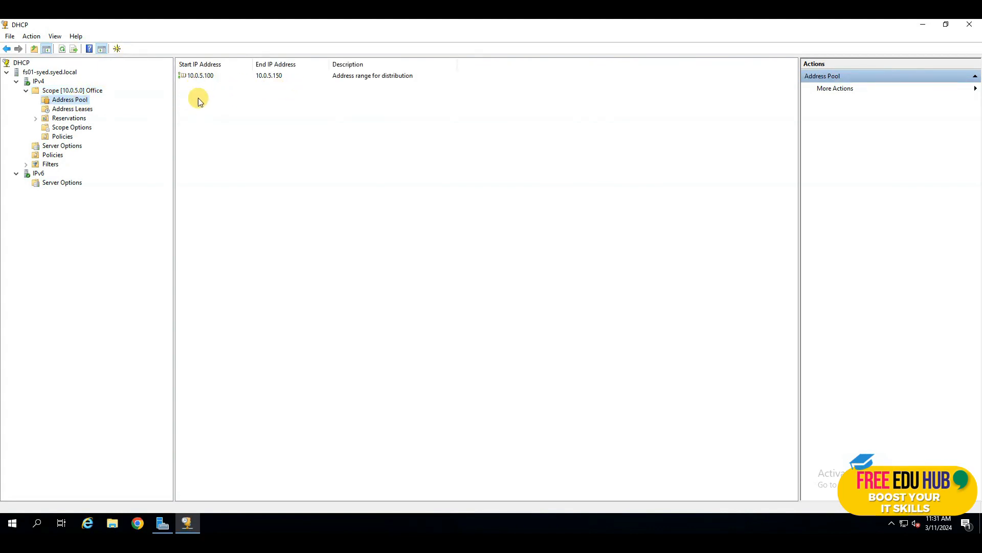
click(86, 113)
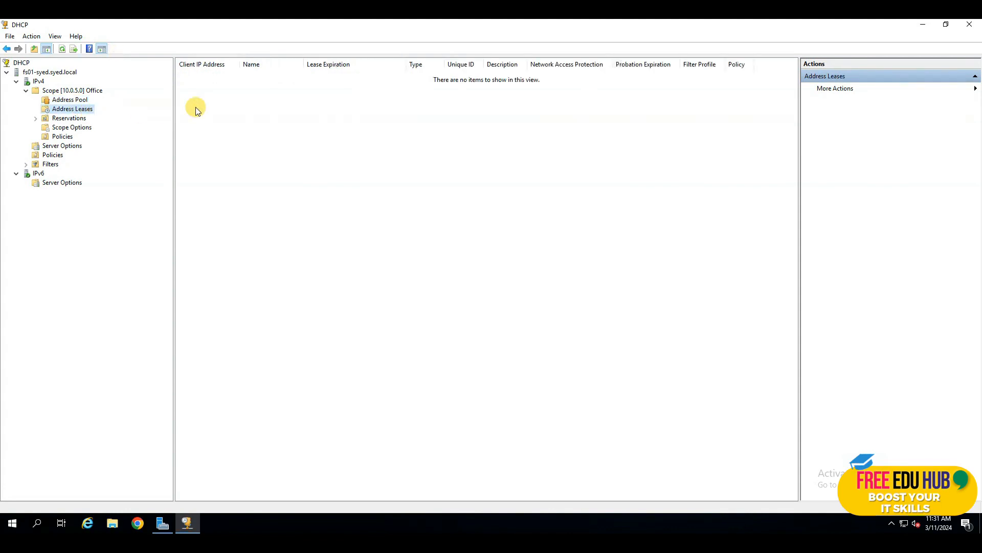
click(70, 120)
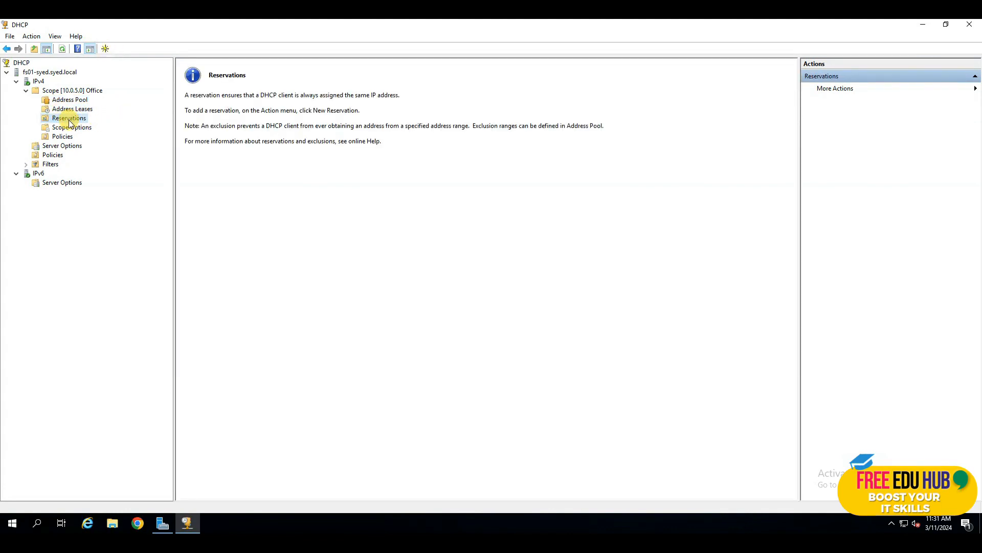
click(69, 129)
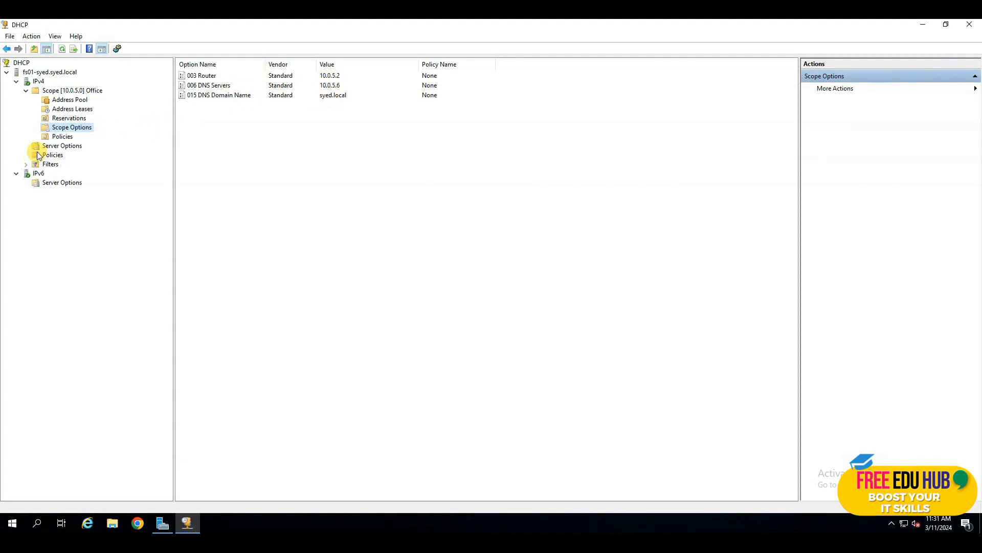
click(62, 137)
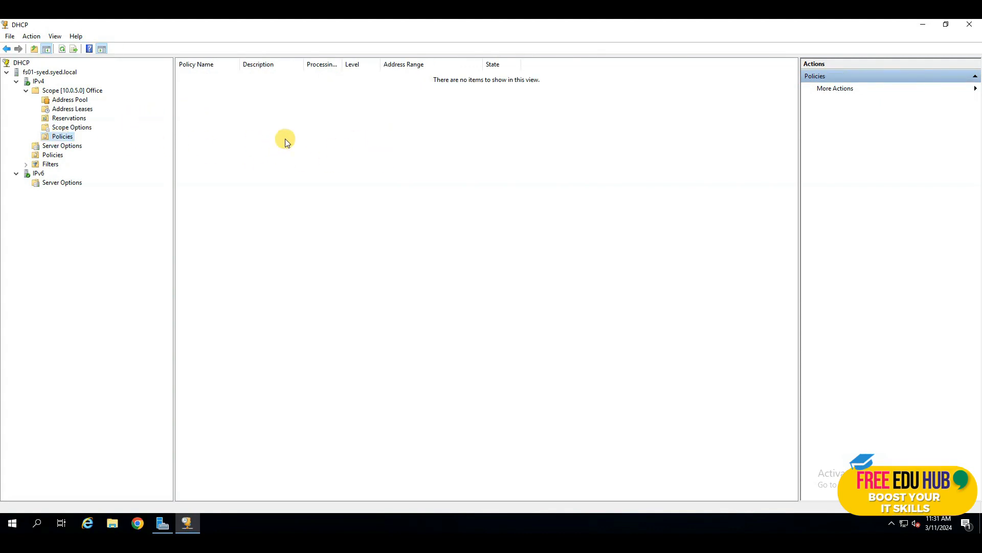
click(80, 94)
right_click(80, 94)
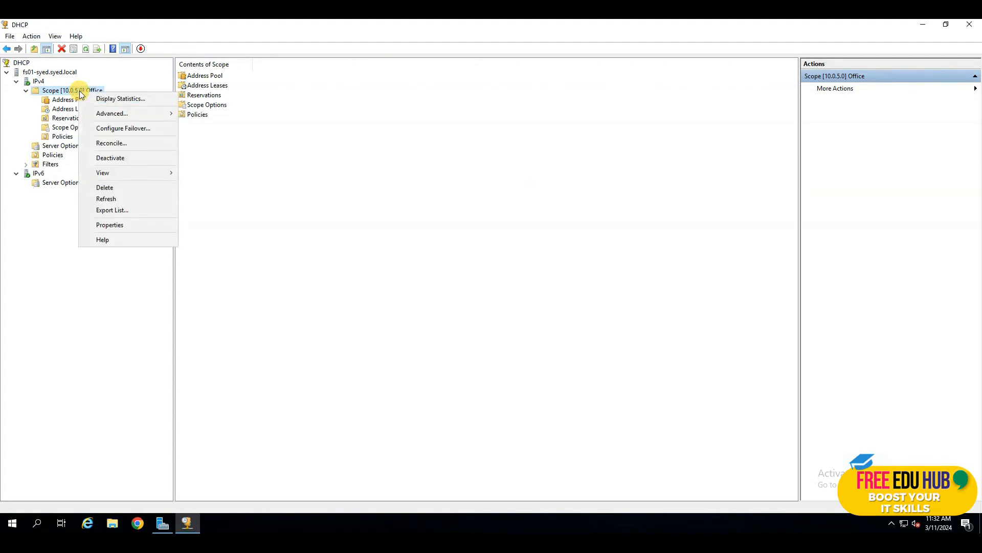
Show and refresh Office scope statistics: 51 total addresses, 0 in use, 51 available
click(125, 100)
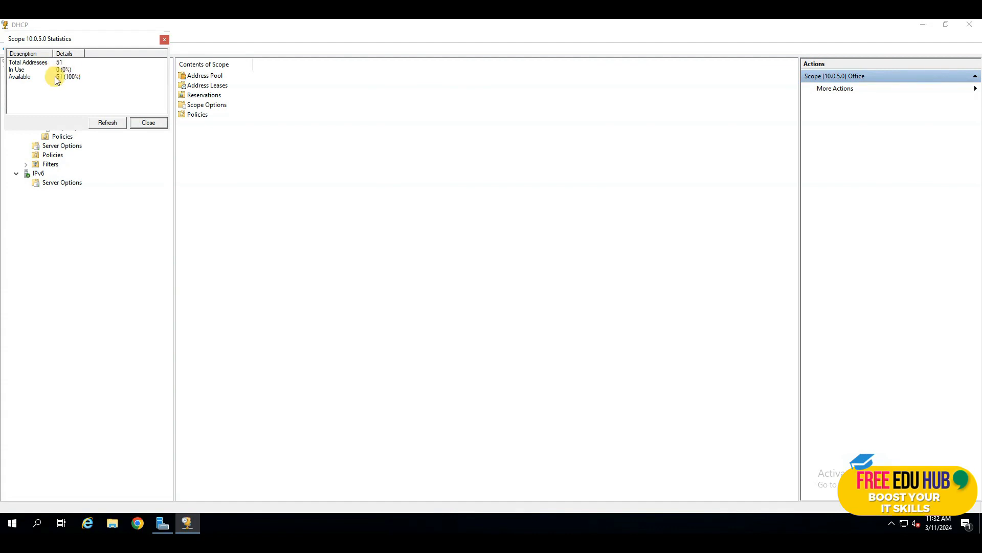
click(151, 123)
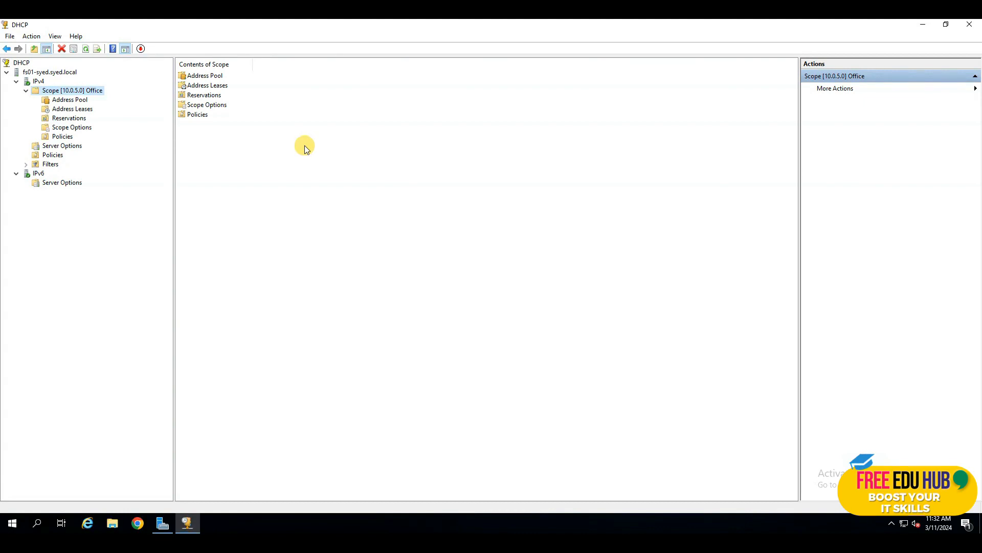
right_click(79, 90)
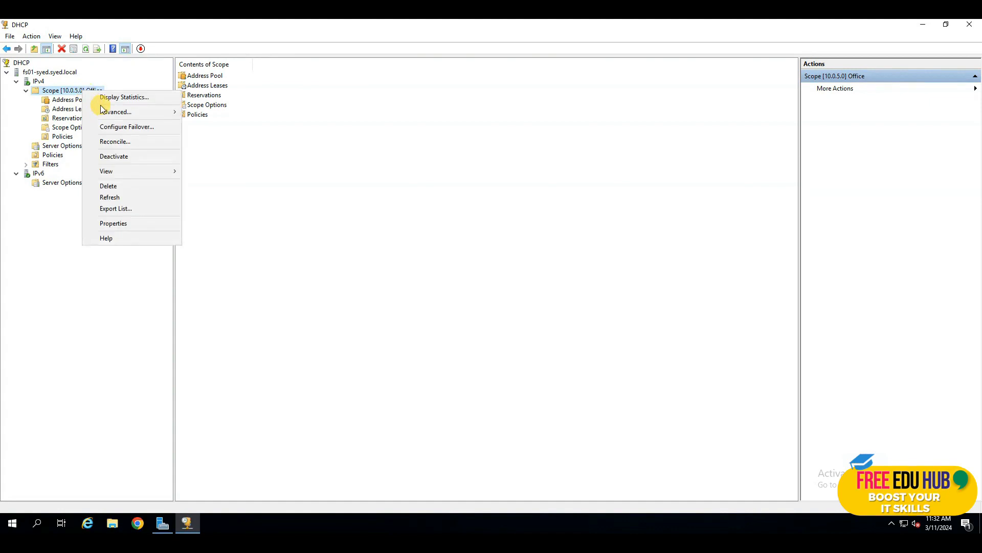
click(118, 97)
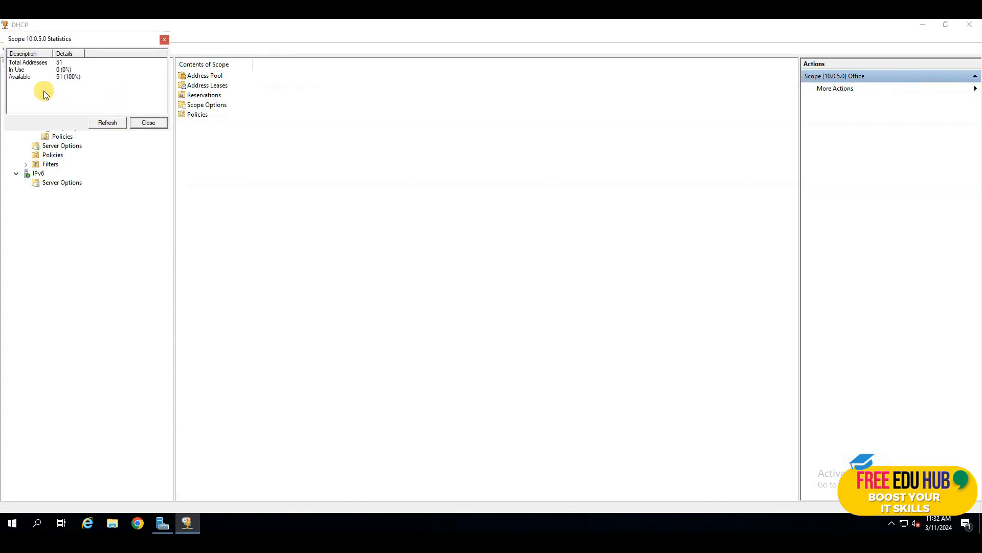
click(114, 125)
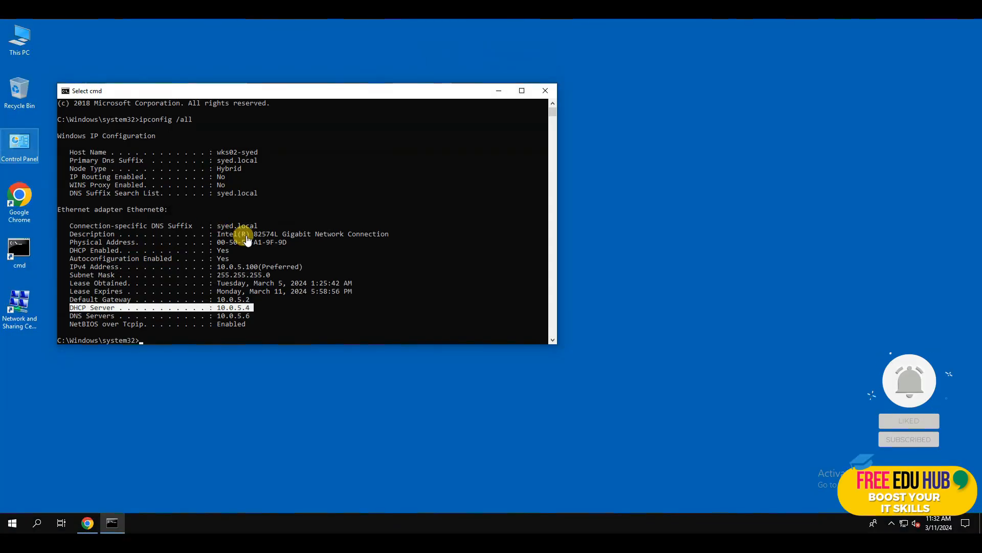
Highlight the DHCP Server 10.0.5.4 line in the ipconfig /all output, then enter ipconfig /release
click(284, 314)
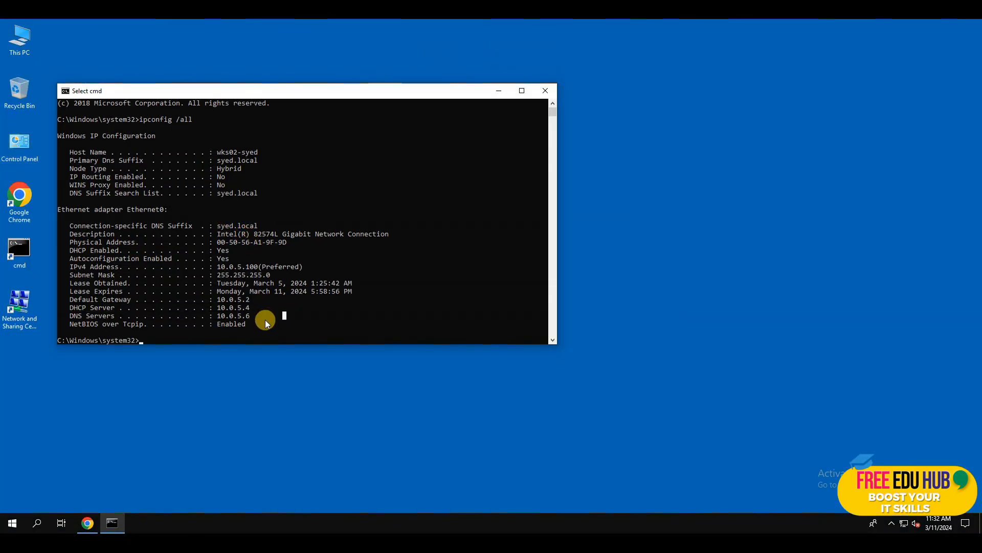
click(195, 331)
drag(251, 307, 87, 309)
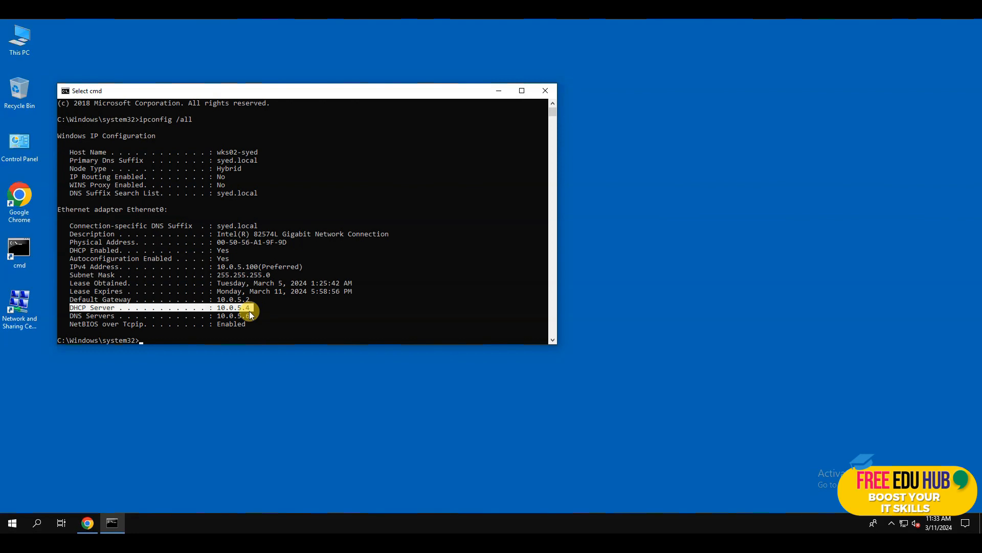
click(179, 339)
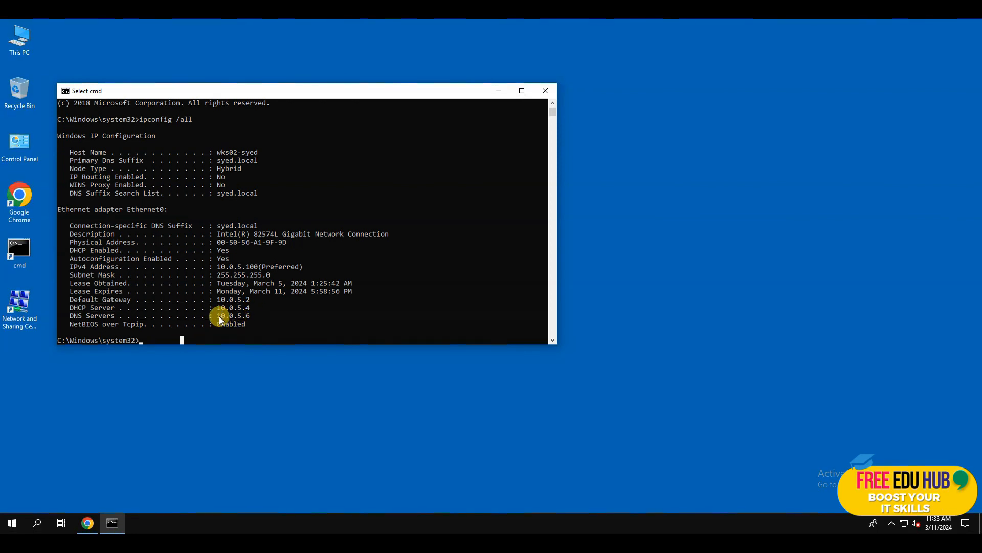
drag(254, 309, 231, 307)
click(168, 341)
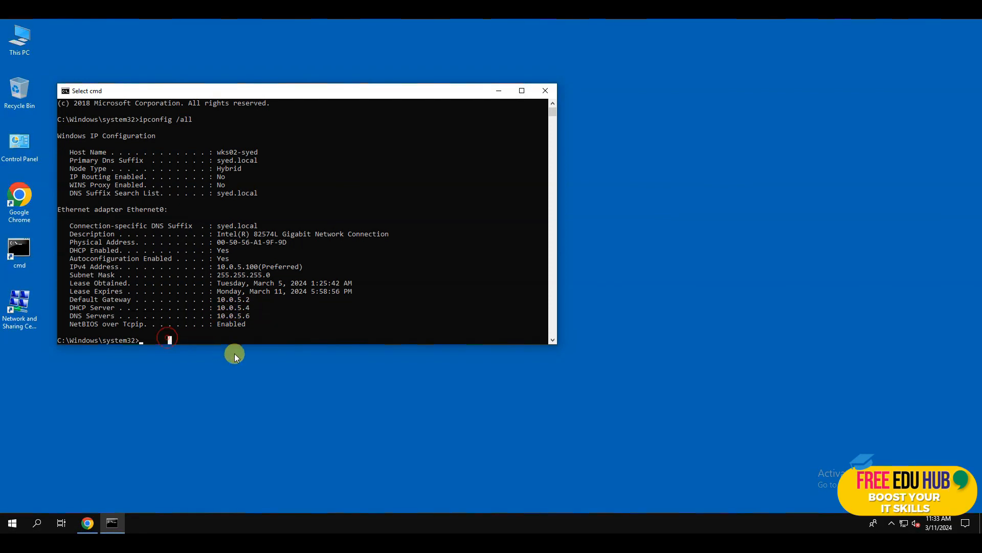
text(ipconfig /release)
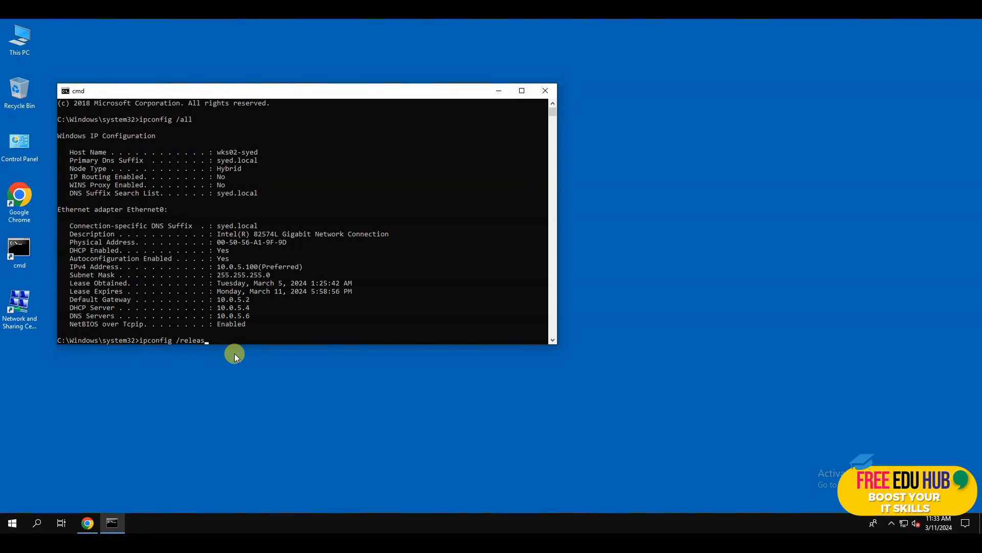
Release the workstation's DHCP lease and renew it with ipconfig /renew
key(Return)
key(Up)
key(BackSpace)
key(BackSpace)
key(BackSpace)
key(BackSpace)
key(BackSpace)
key(BackSpace)
text(enew)
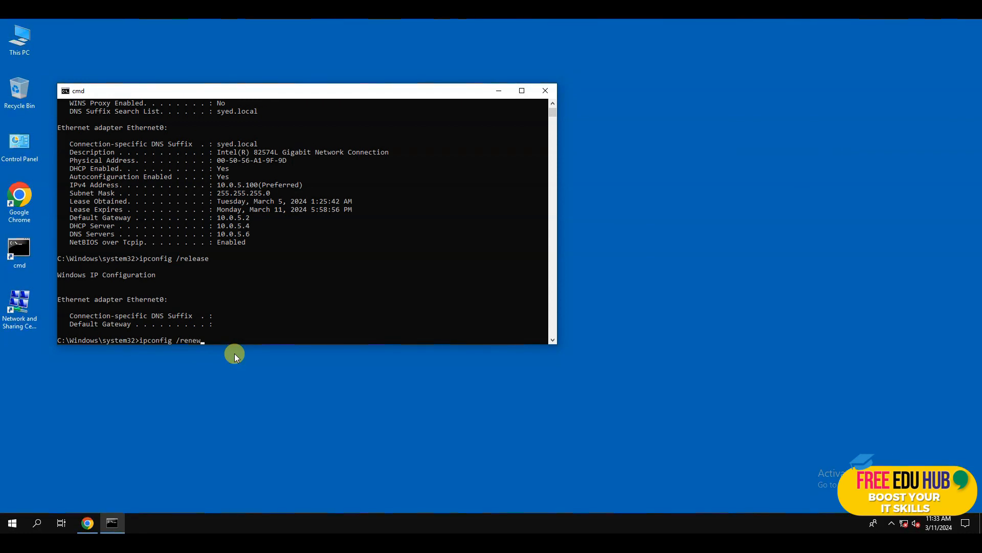
key(Return)
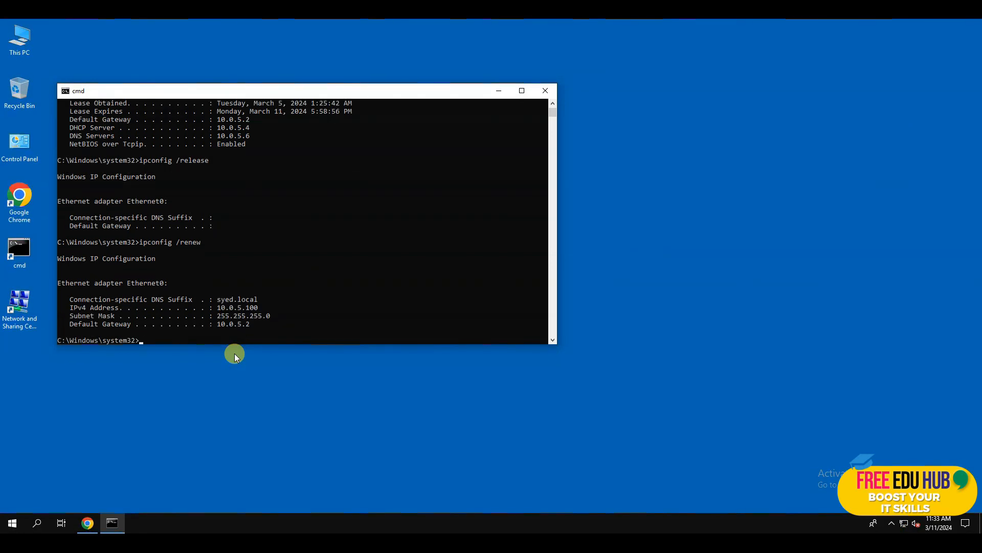
Run ipconfig /all and compare the new DHCP Server 10.0.5.8 with the old 10.0.5.4
text(ipconfig /all)
key(Return)
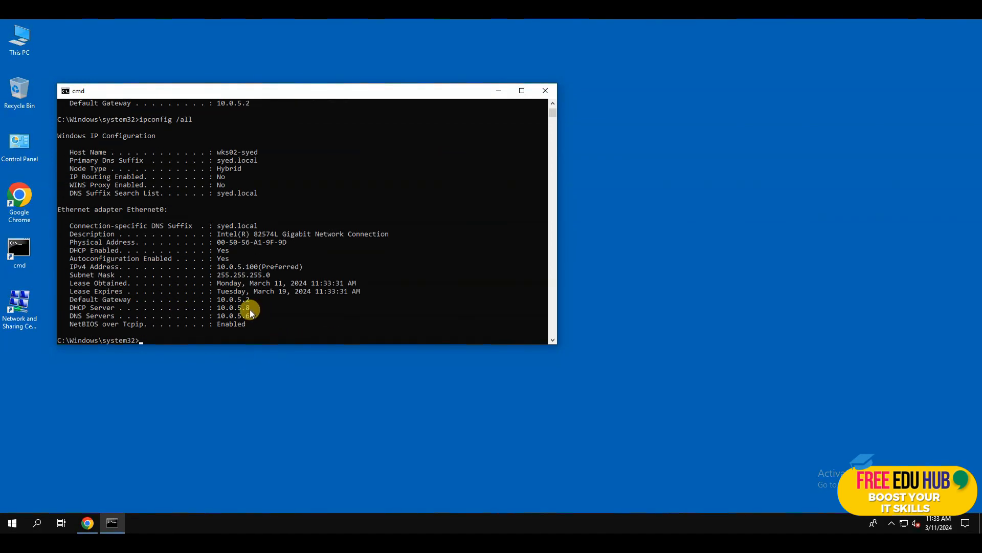
drag(234, 307, 70, 307)
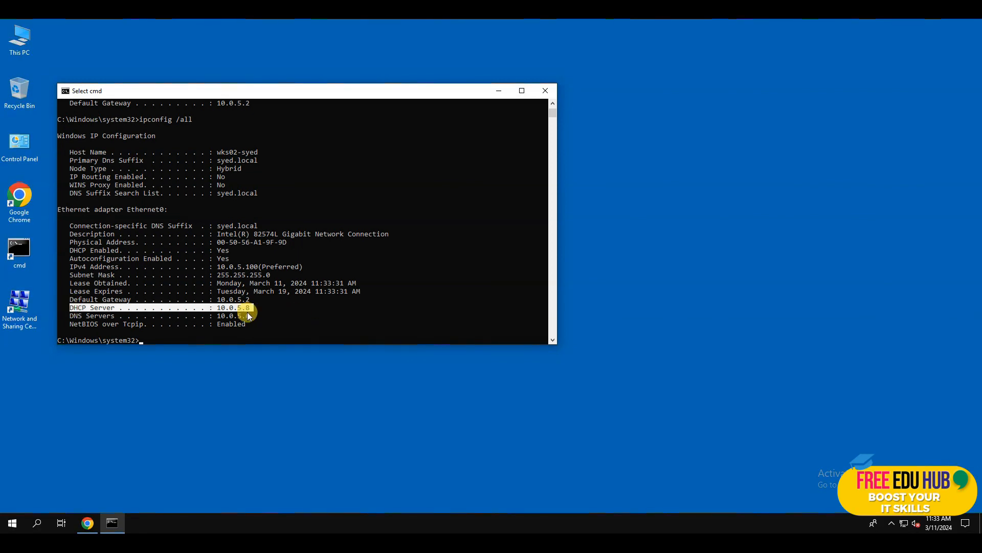
scroll(276, 304, up, 15)
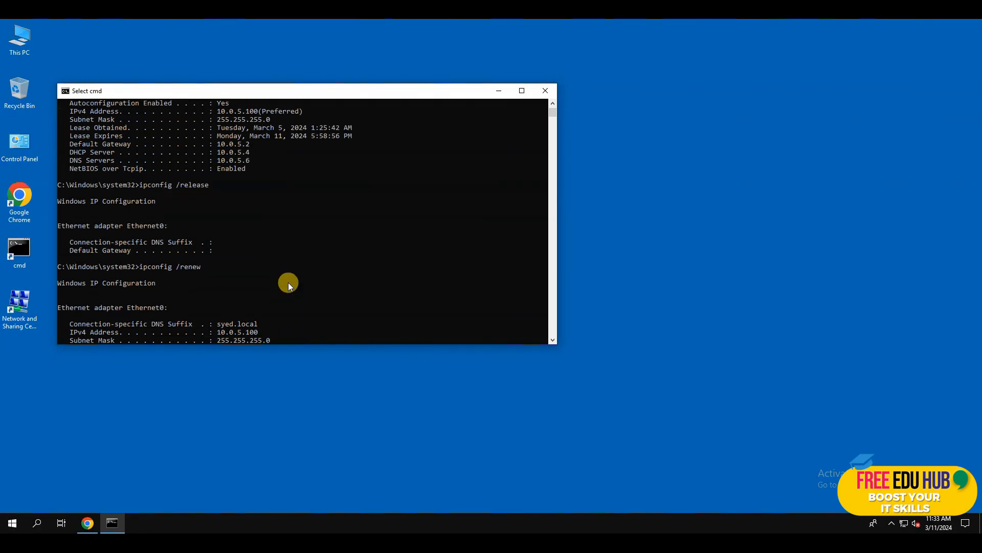
scroll(284, 286, up, 1)
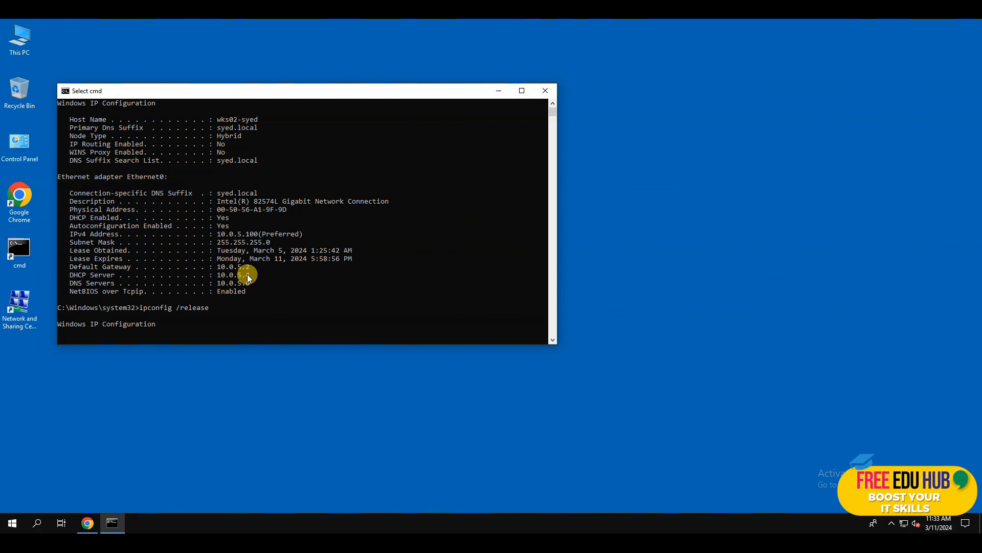
drag(206, 277, 103, 276)
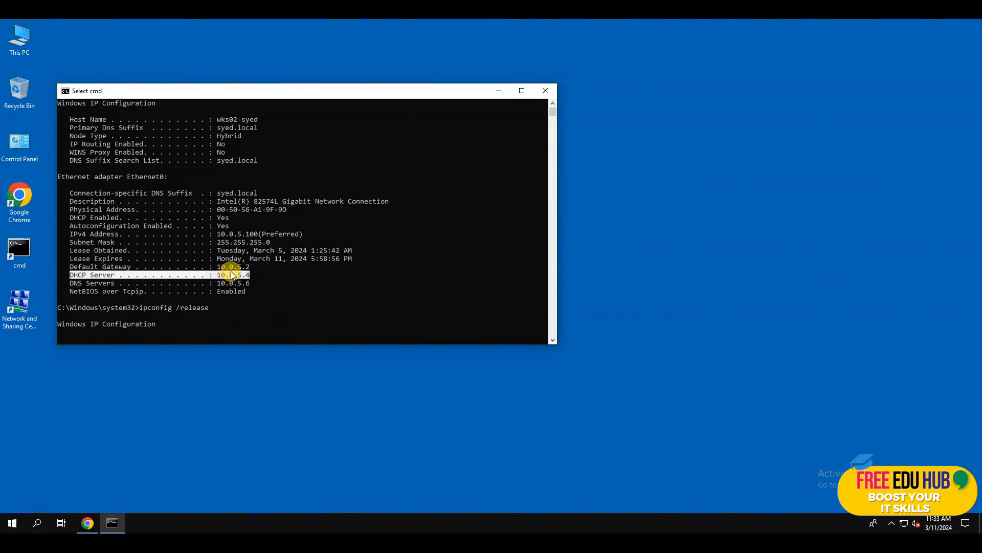
scroll(231, 274, down, 14)
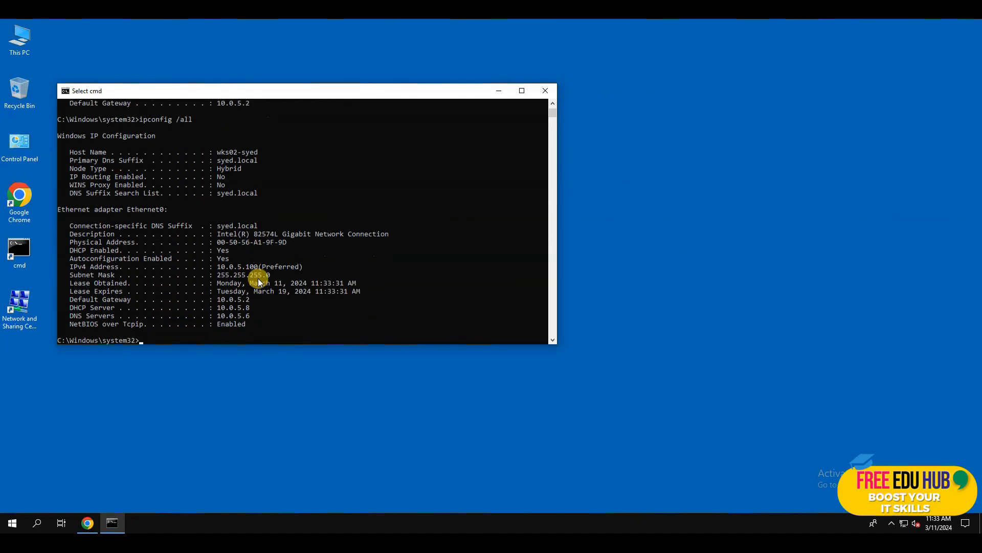
scroll(259, 278, down, 10)
scroll(259, 278, up, 5)
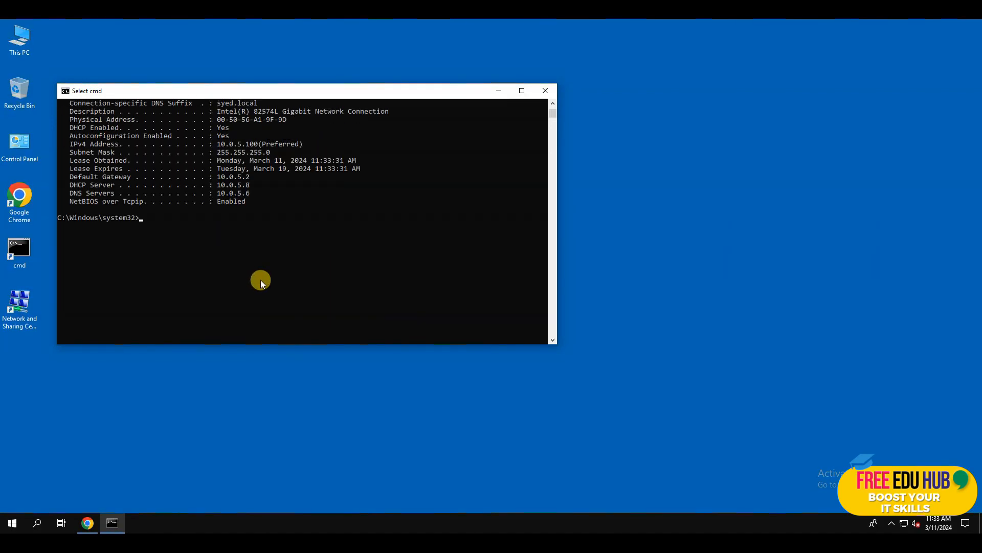
scroll(261, 281, up, 5)
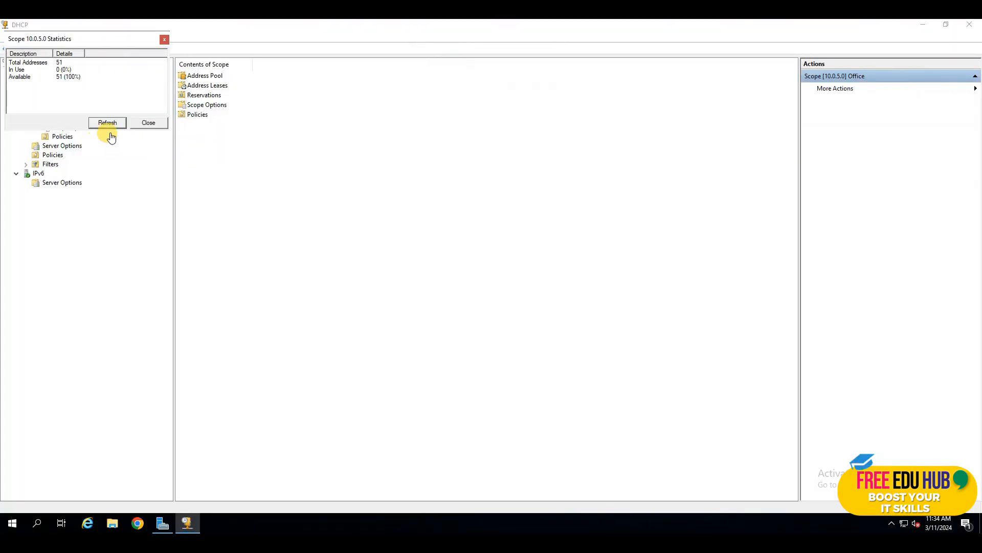
Refresh the statistics, then list the Office leases showing 10.0.5.100 until 3/19/2024
click(105, 123)
click(147, 123)
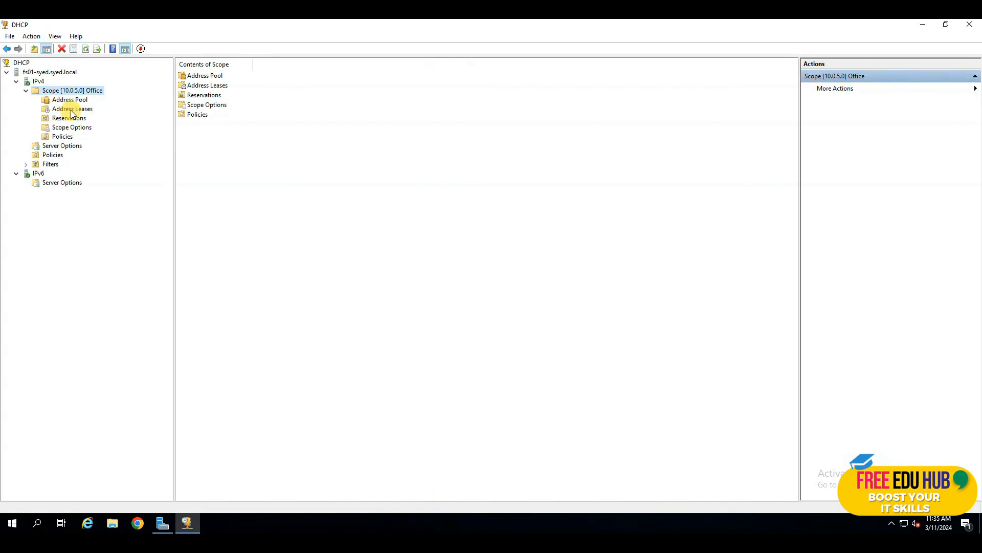
click(71, 109)
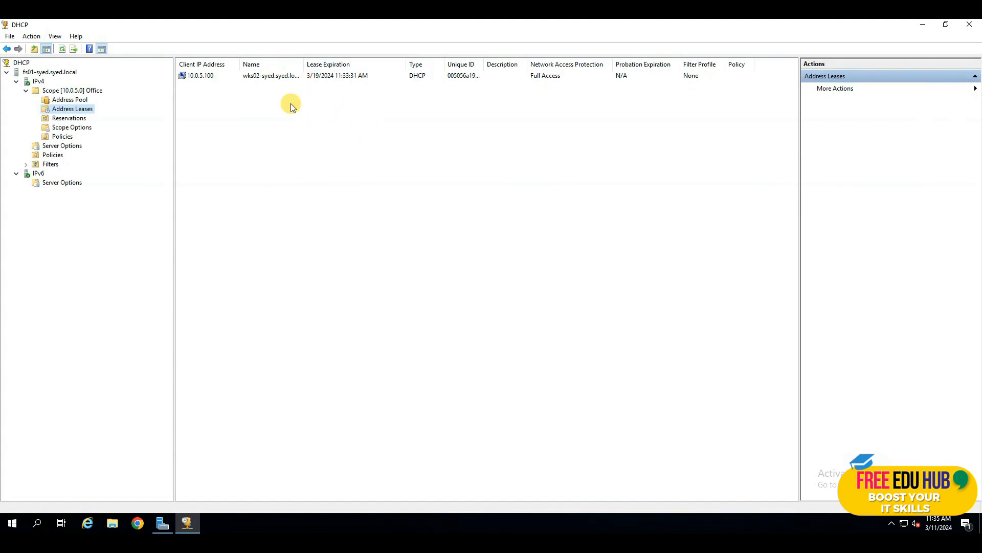
click(62, 48)
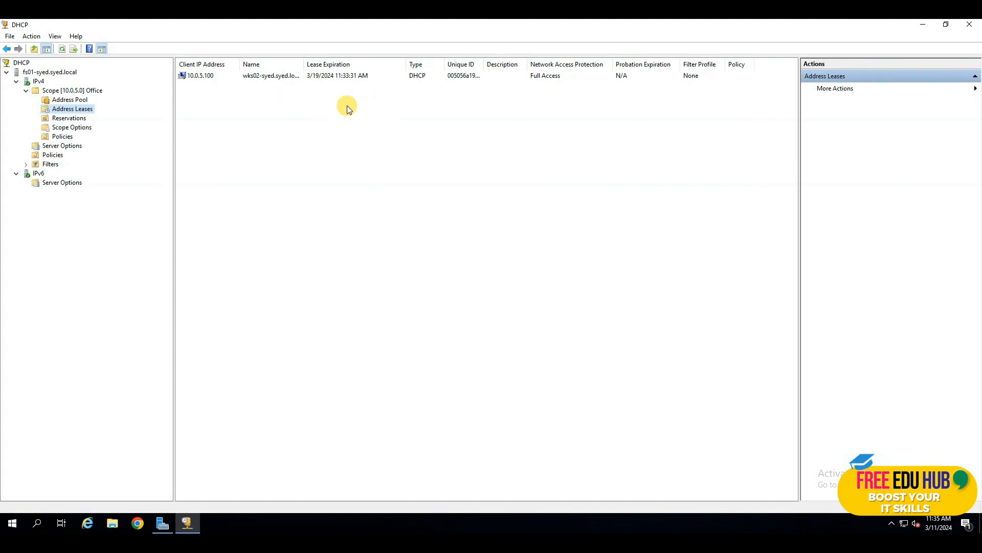